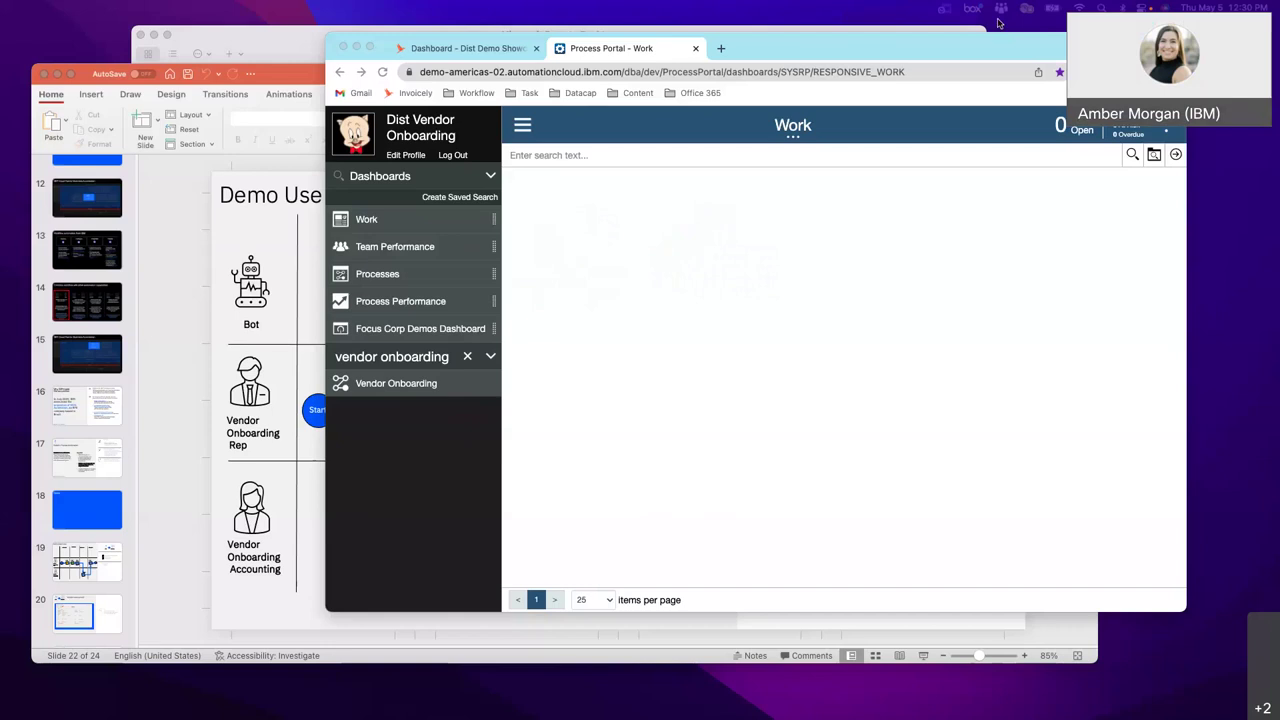
- Enlarge the Process Portal Chrome window, then switch to the Windows desktop showing Vendor Lookup Tool
{"action": "left_click_drag", "start_coordinate": [1001, 45], "coordinate": [799, 54]}
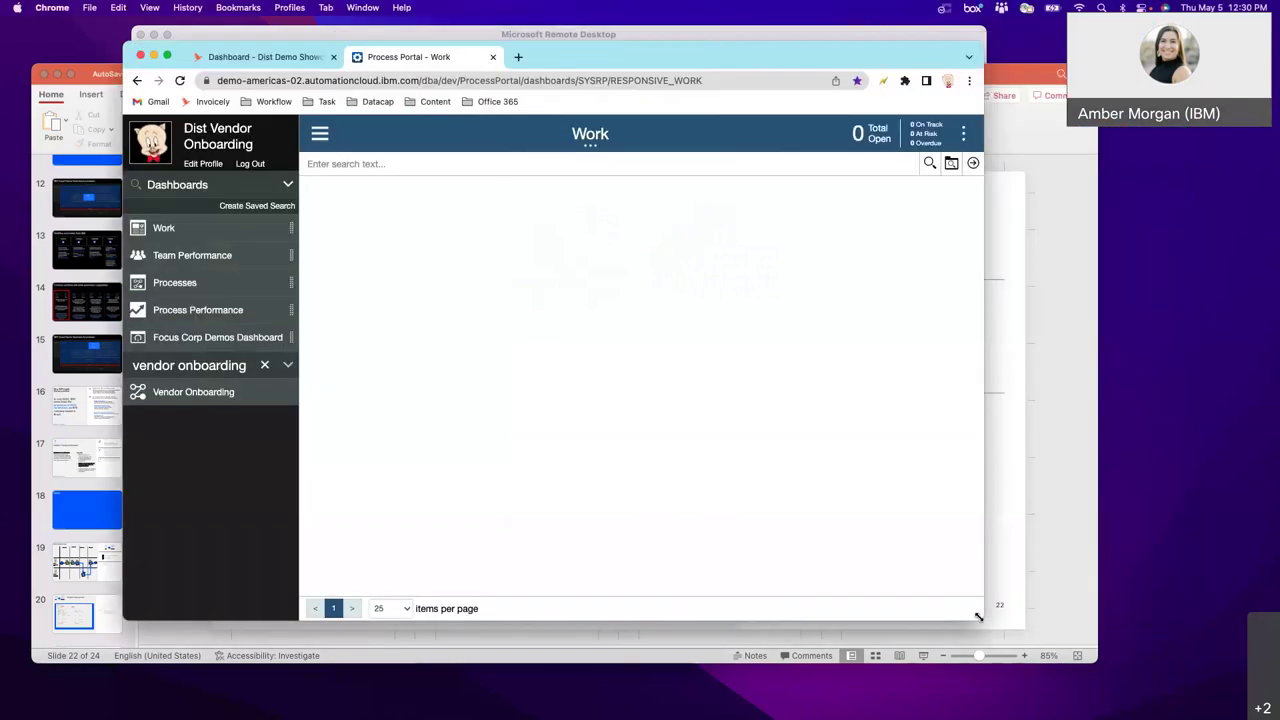
{"action": "left_click_drag", "start_coordinate": [980, 614], "coordinate": [1187, 688]}
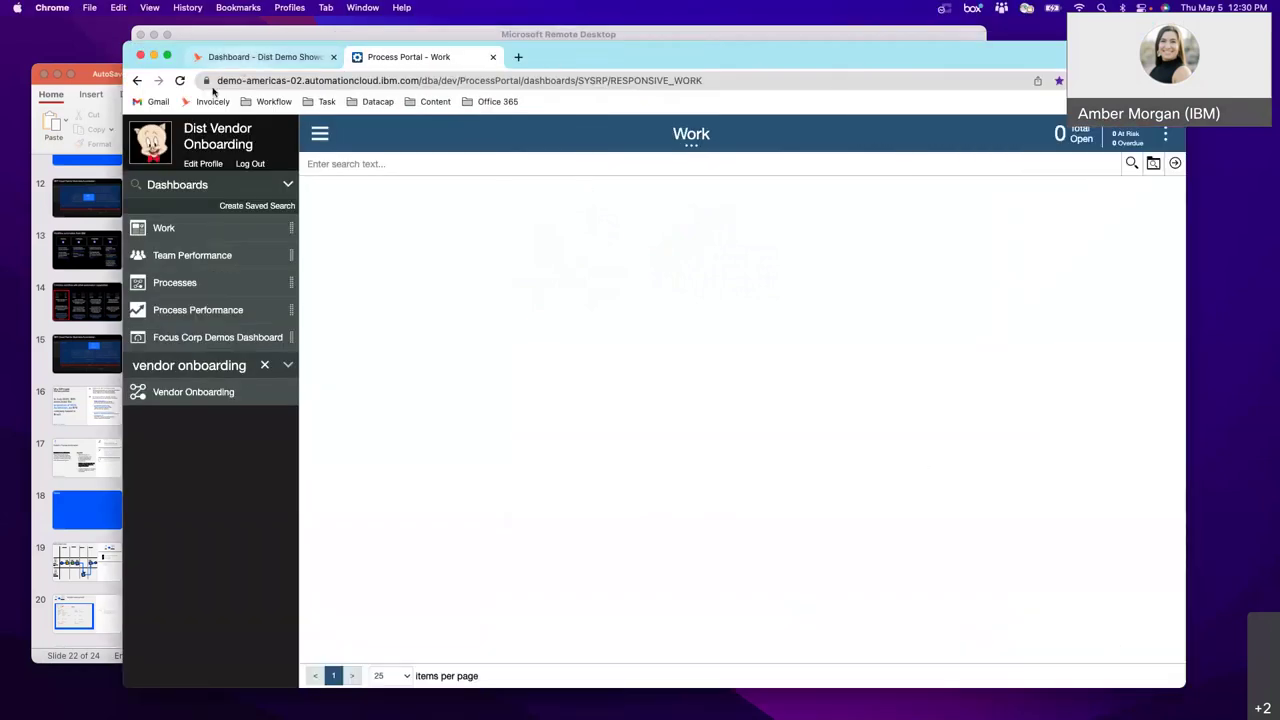
{"action": "left_click_drag", "start_coordinate": [125, 47], "coordinate": [15, 21]}
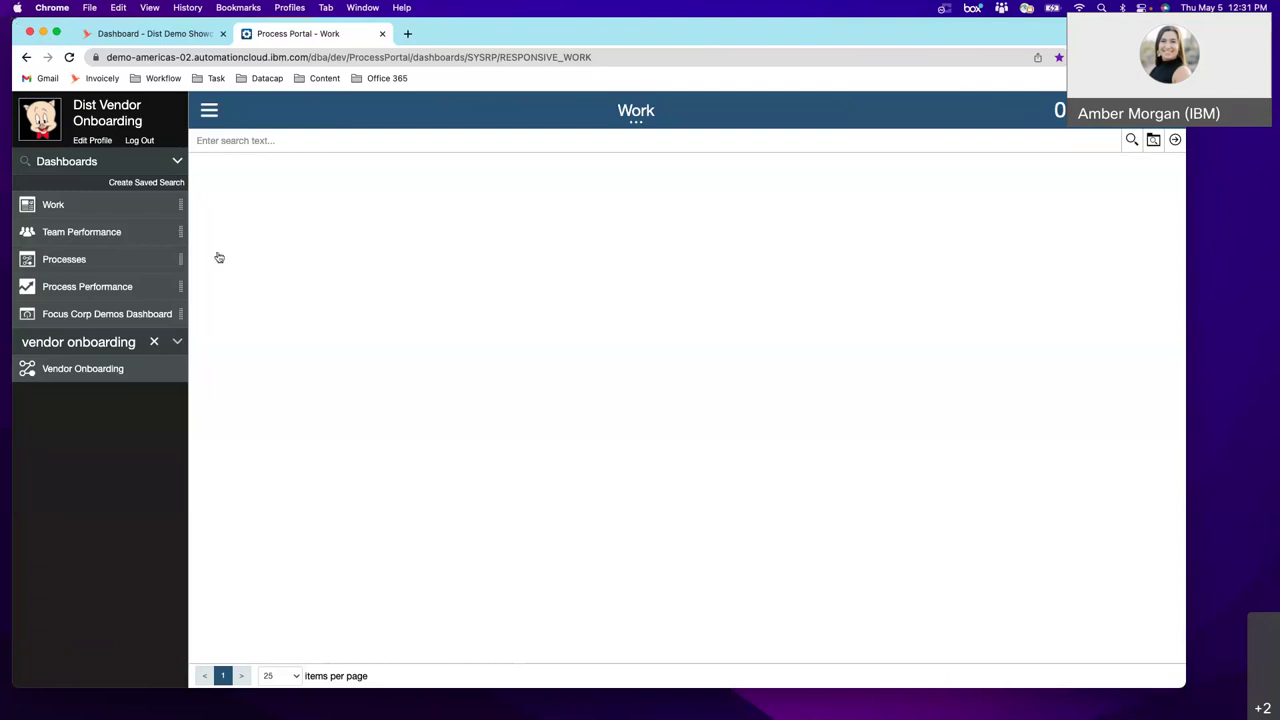
{"action": "key", "text": "ctrl+Right"}
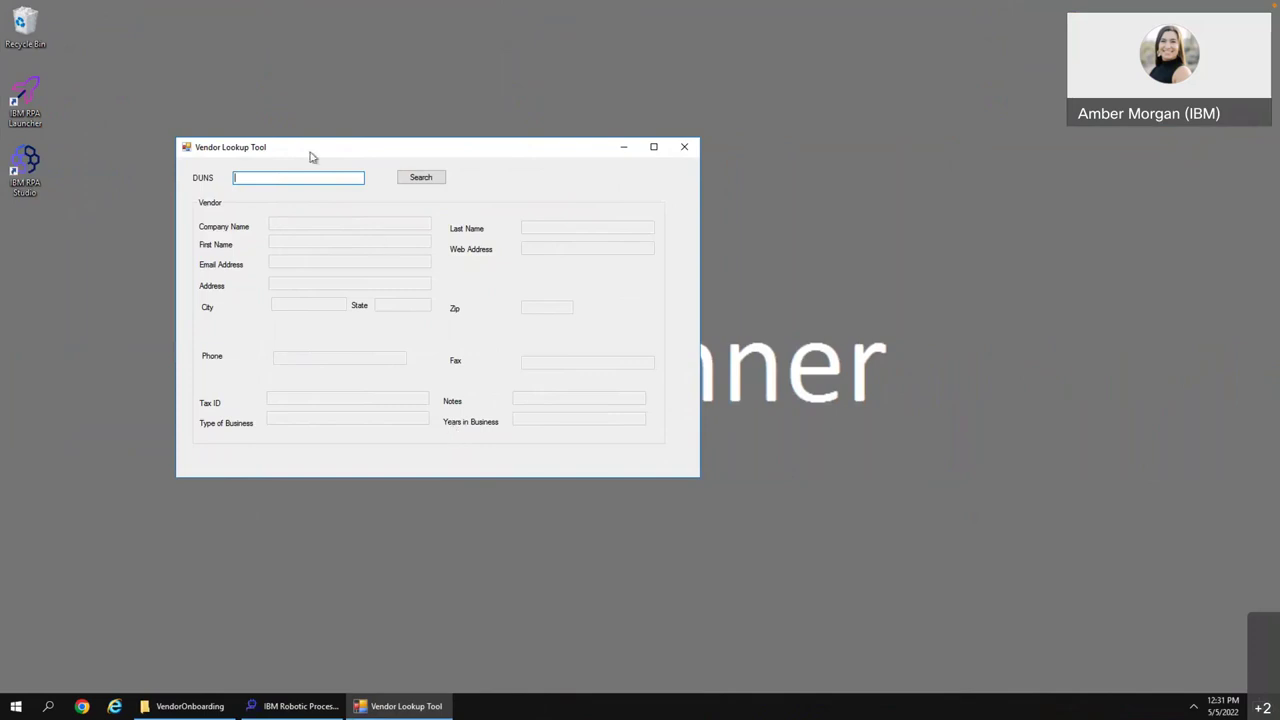
- Search the vendor's DUNS number to show Acme's Orlando, Florida details, then return to Process Portal
{"action": "left_click", "coordinate": [407, 178]}
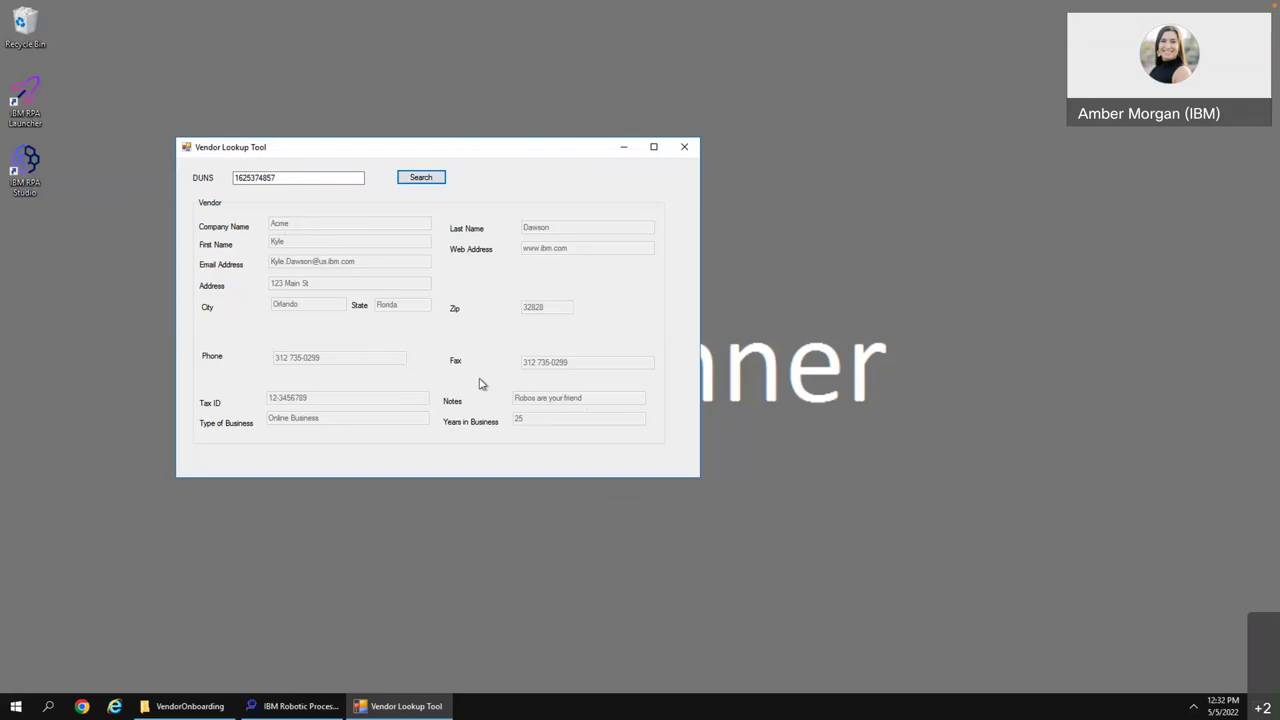
{"action": "key", "text": "ctrl+Left"}
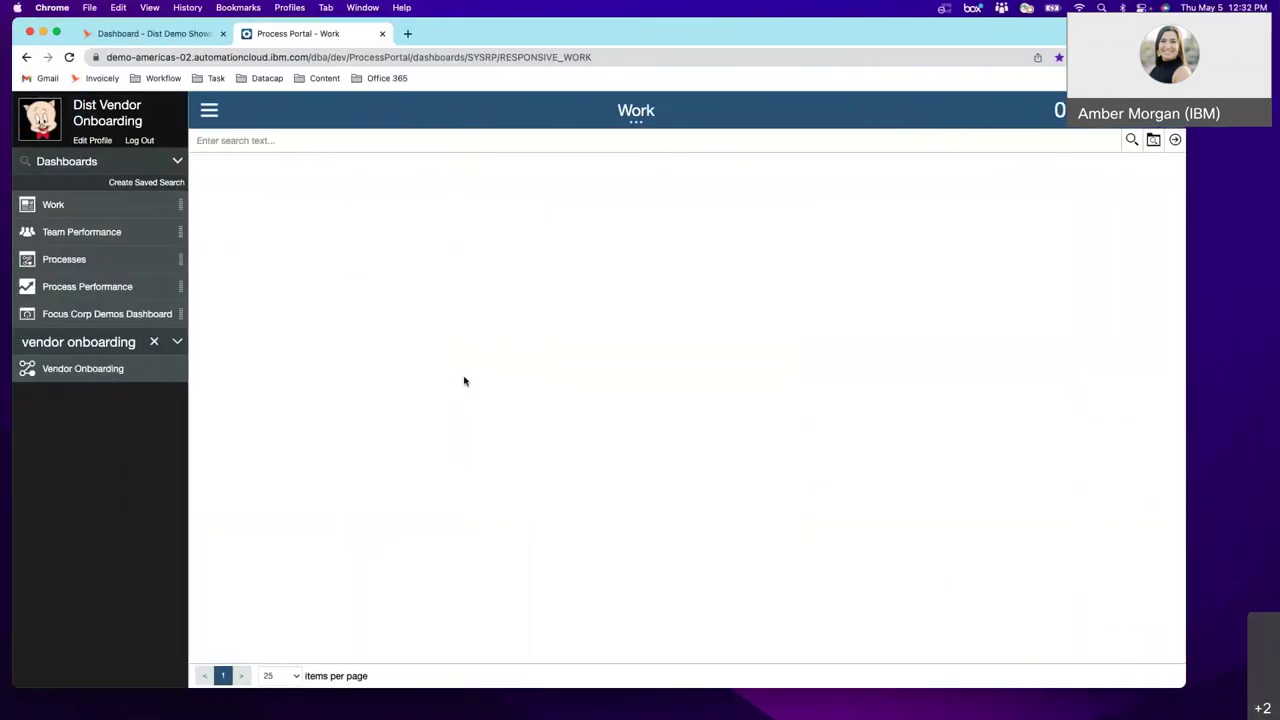
- Launch Vendor Onboarding from the sidebar and open its Submit Customer Information task dated 05/05/2022
{"action": "left_click", "coordinate": [86, 370]}
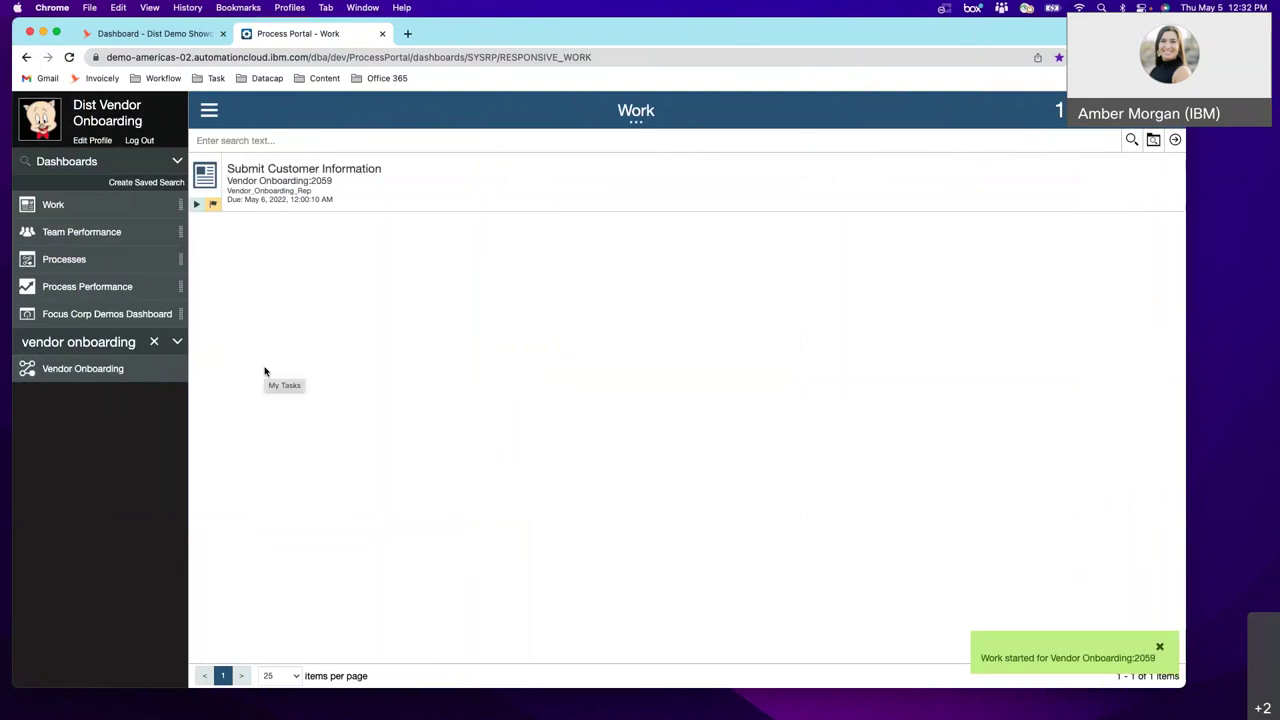
{"action": "left_click", "coordinate": [357, 172]}
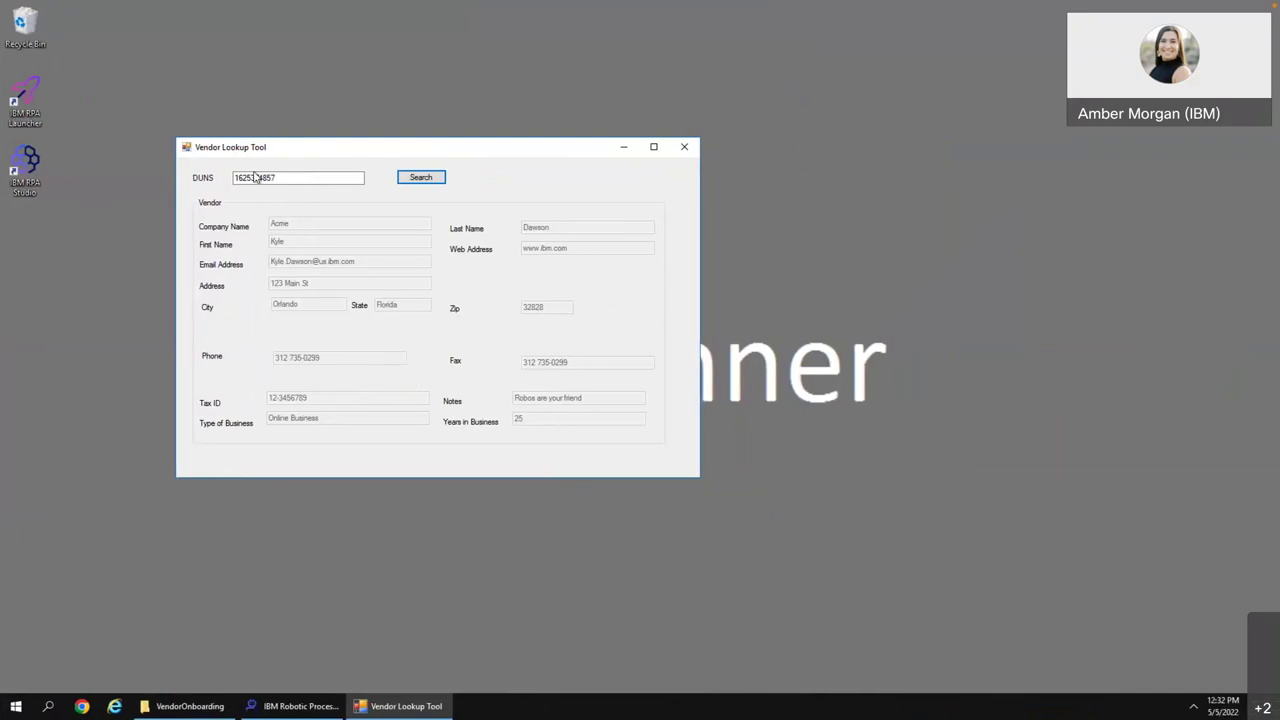
{"action": "key", "text": "ctrl+Left"}
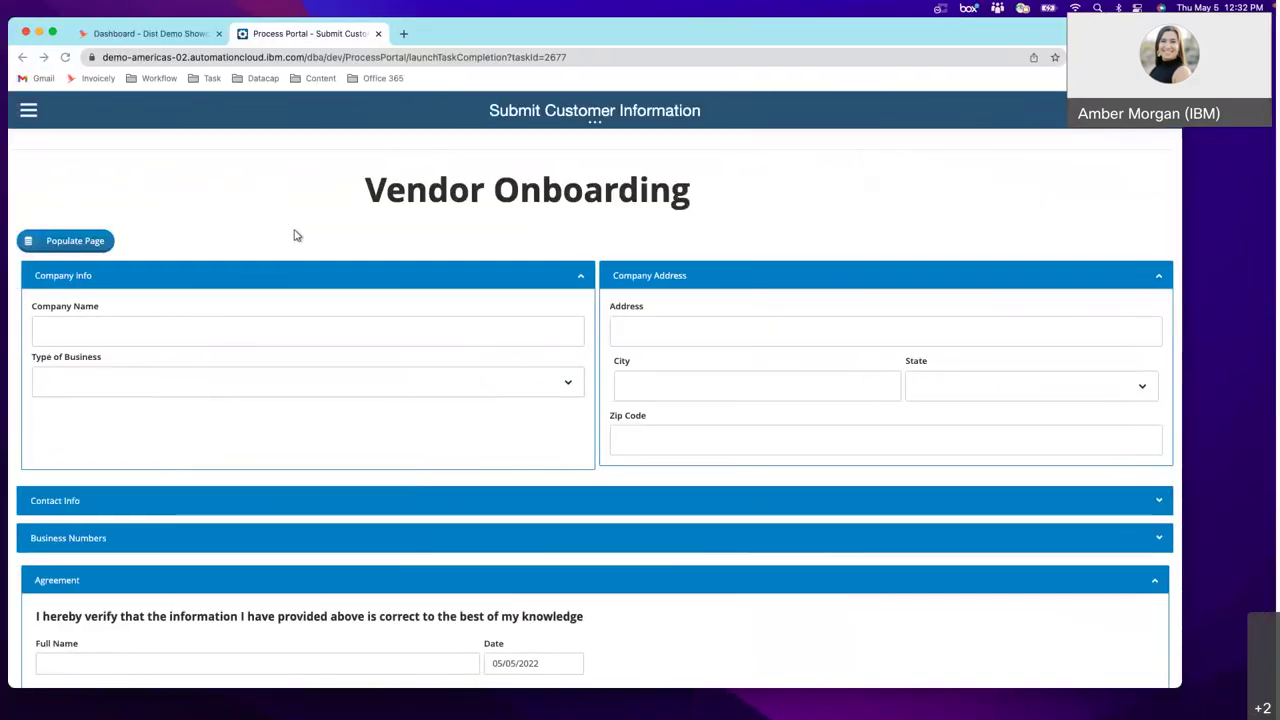
- Enter 'Acme' as the company name, comparing against the Vendor Lookup Tool details
{"action": "left_click", "coordinate": [300, 323]}
{"action": "type", "text": "Acme"}
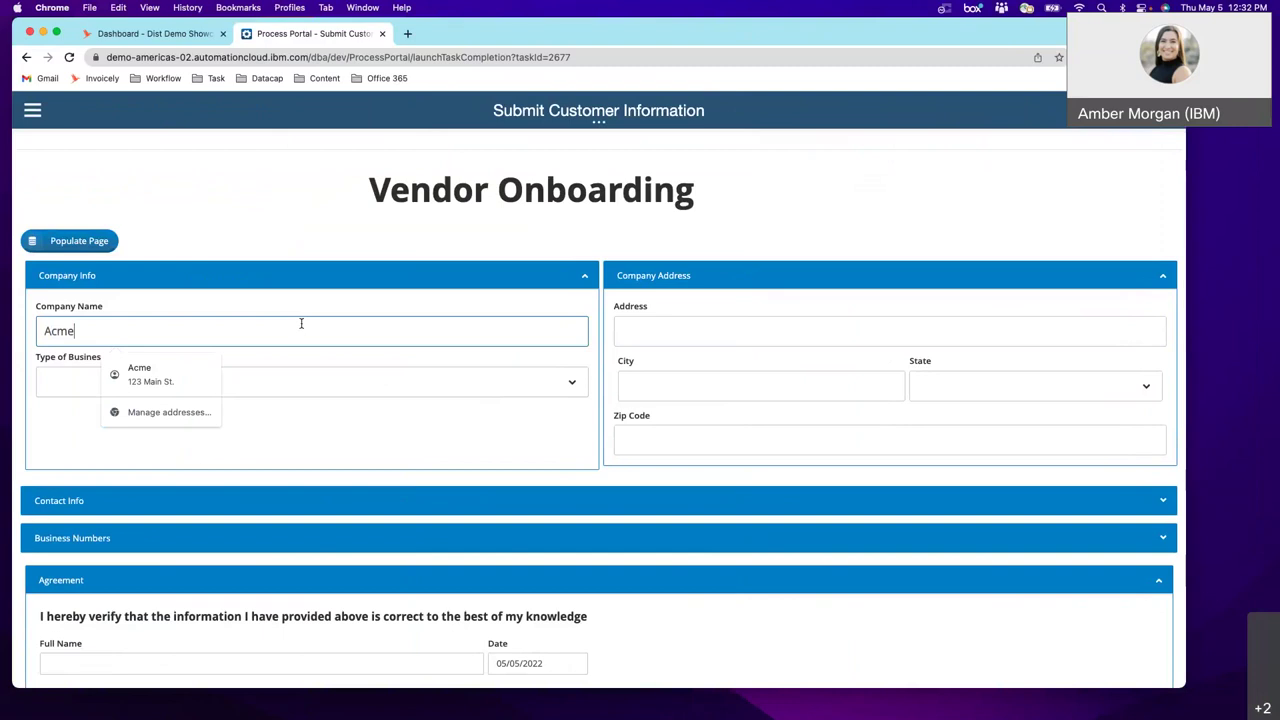
{"action": "left_click", "coordinate": [920, 329]}
{"action": "key", "text": "ctrl+Right"}
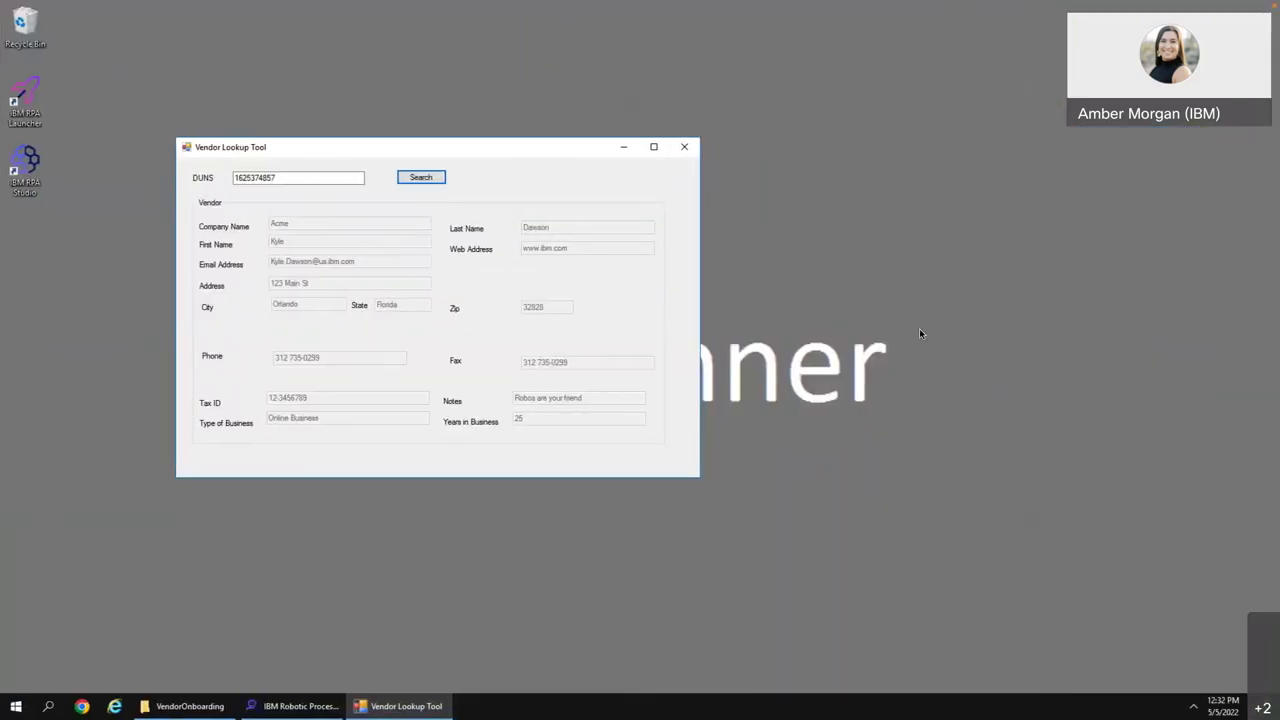
{"action": "key", "text": "ctrl+Left"}
- Enter the address as '123 Main St.', correcting 1234, and use Populate Page for remaining fields
{"action": "type", "text": "1234 Main st."}
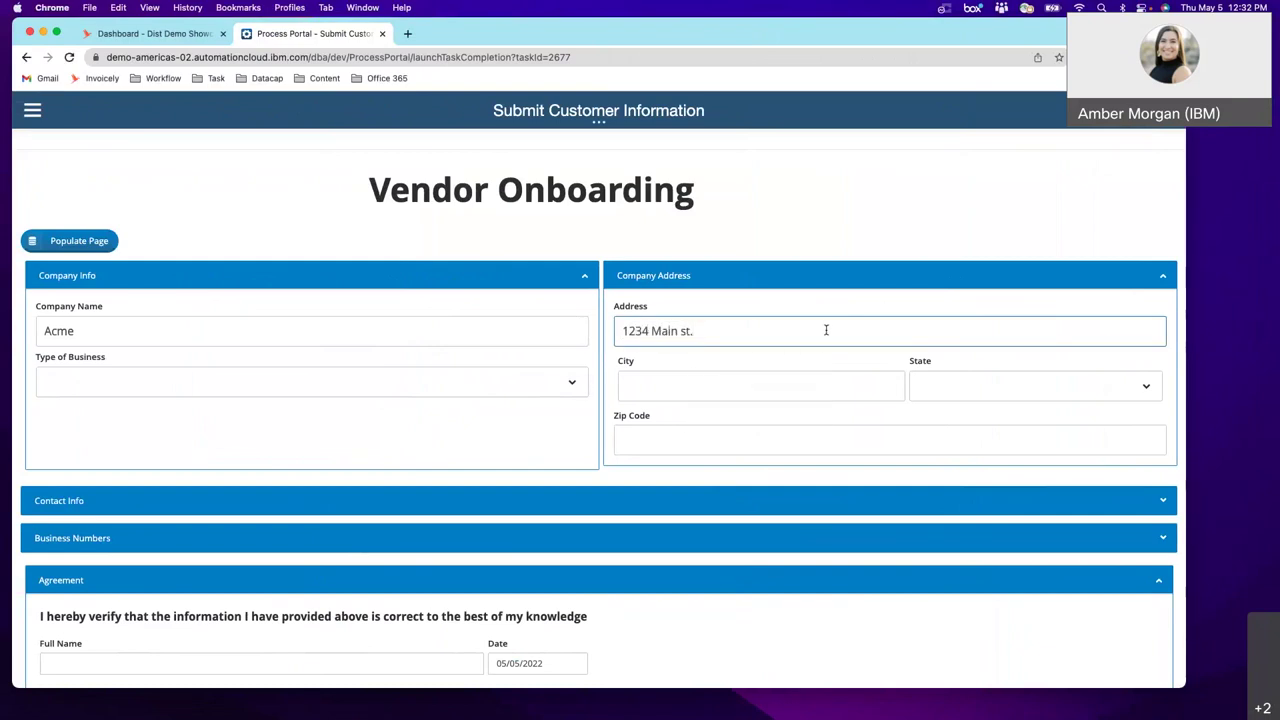
{"action": "key", "text": "ctrl+Right"}
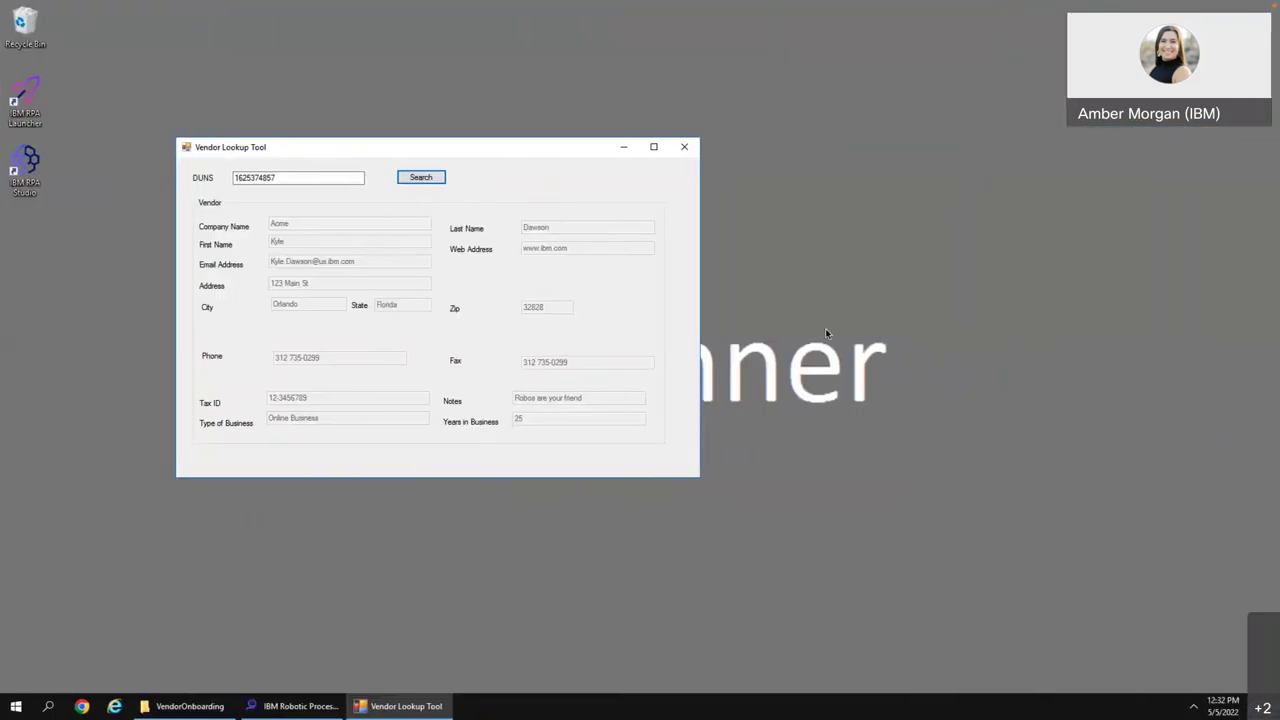
{"action": "key", "text": "ctrl+Left"}
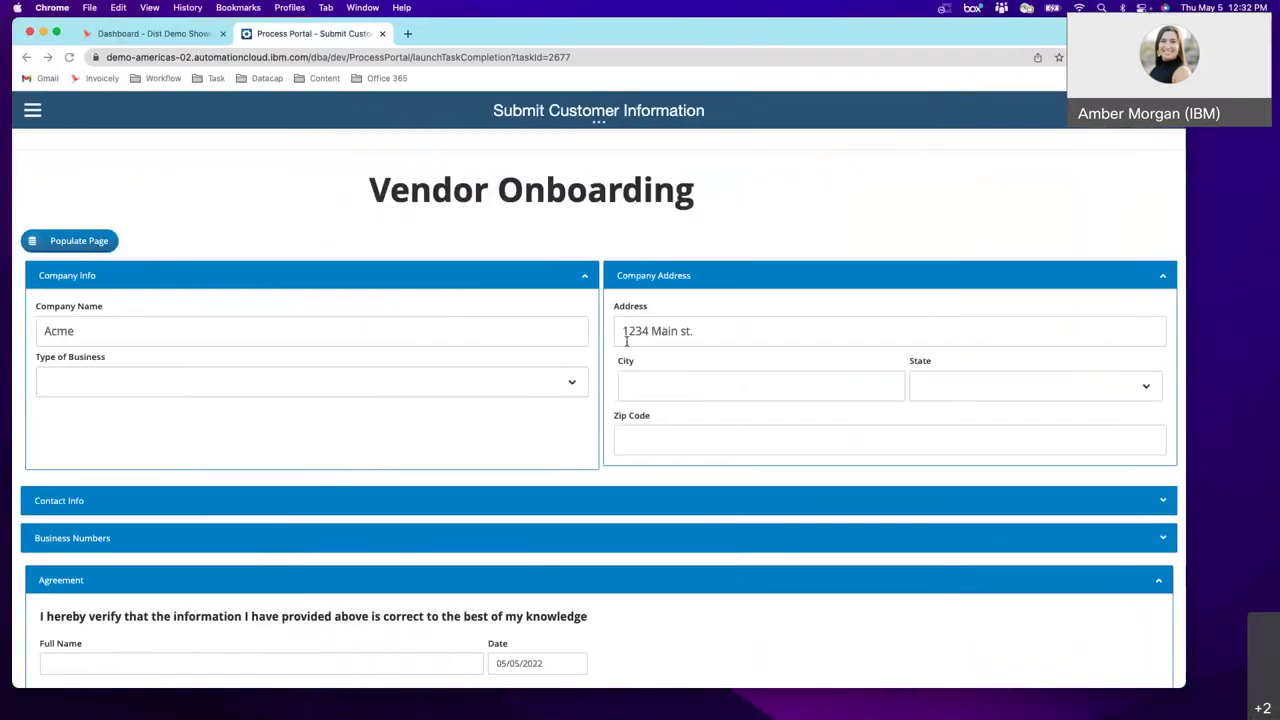
{"action": "left_click", "coordinate": [651, 330]}
{"action": "key", "text": "BackSpace"}
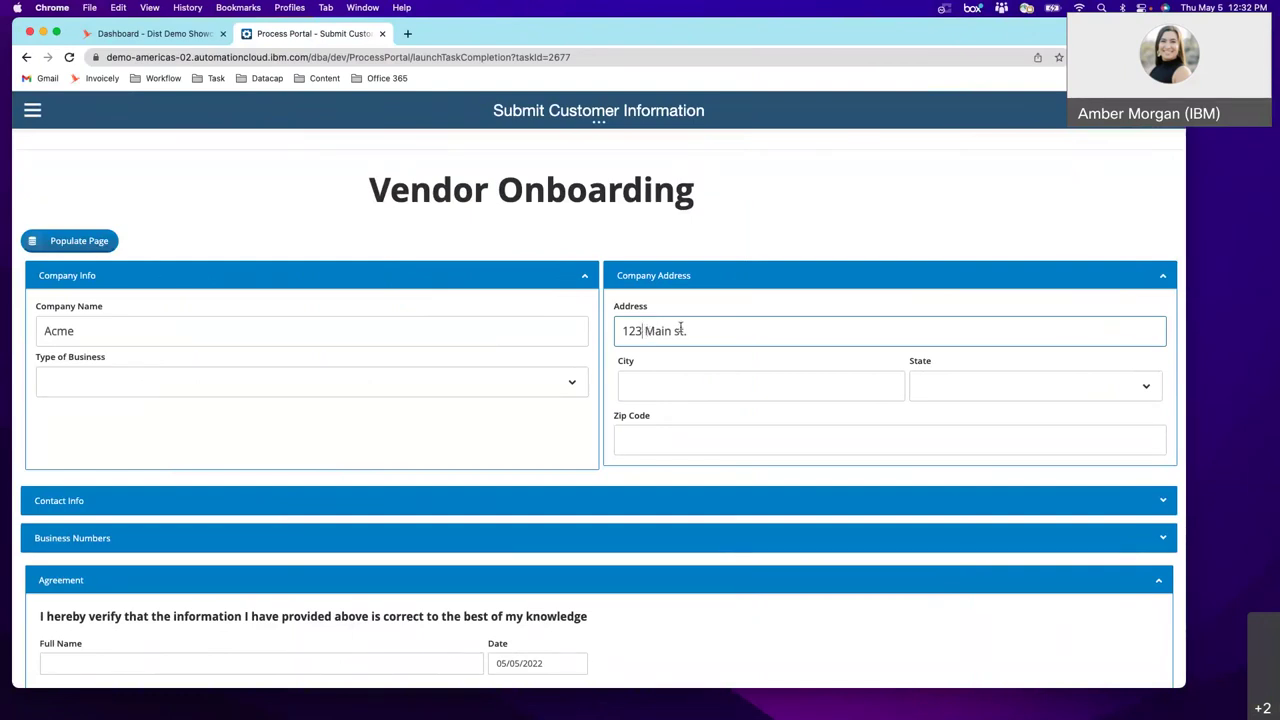
{"action": "left_click", "coordinate": [697, 333]}
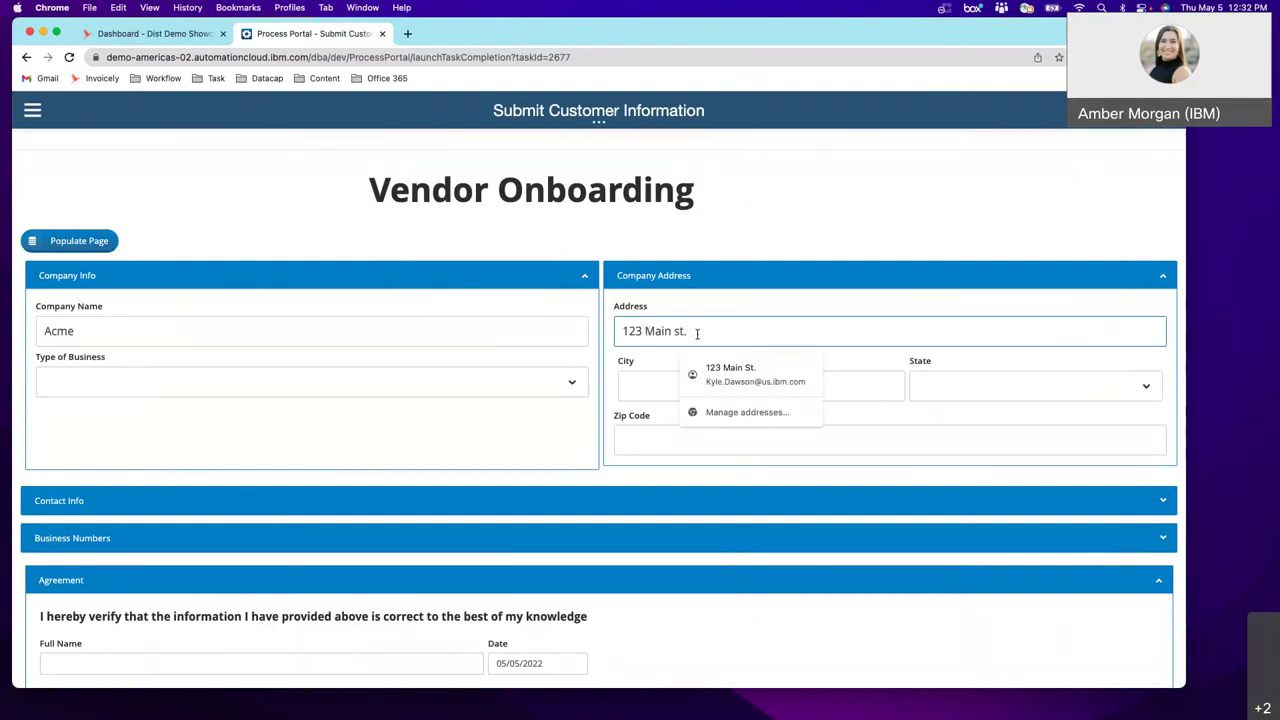
{"action": "left_click", "coordinate": [54, 243]}
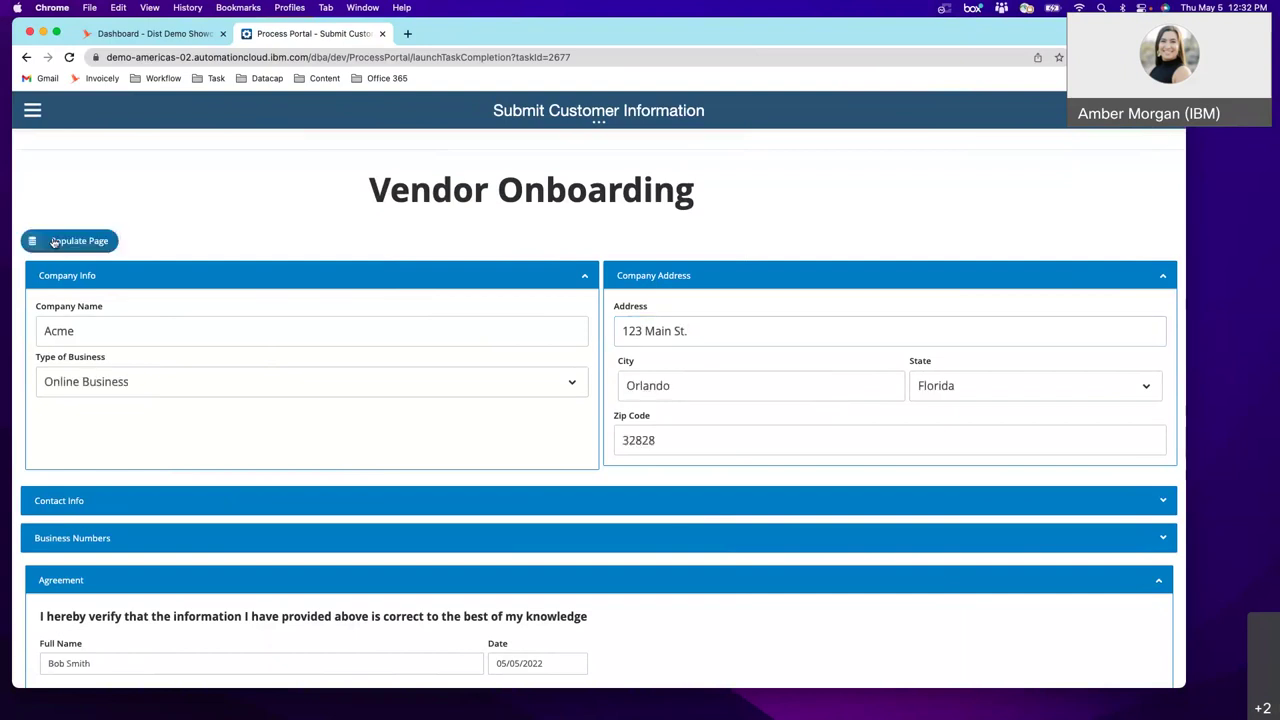
- Expand the Contact Info and Business Numbers sections to review their details
{"action": "scroll", "coordinate": [500, 464], "scroll_direction": "down", "scroll_amount": 3}
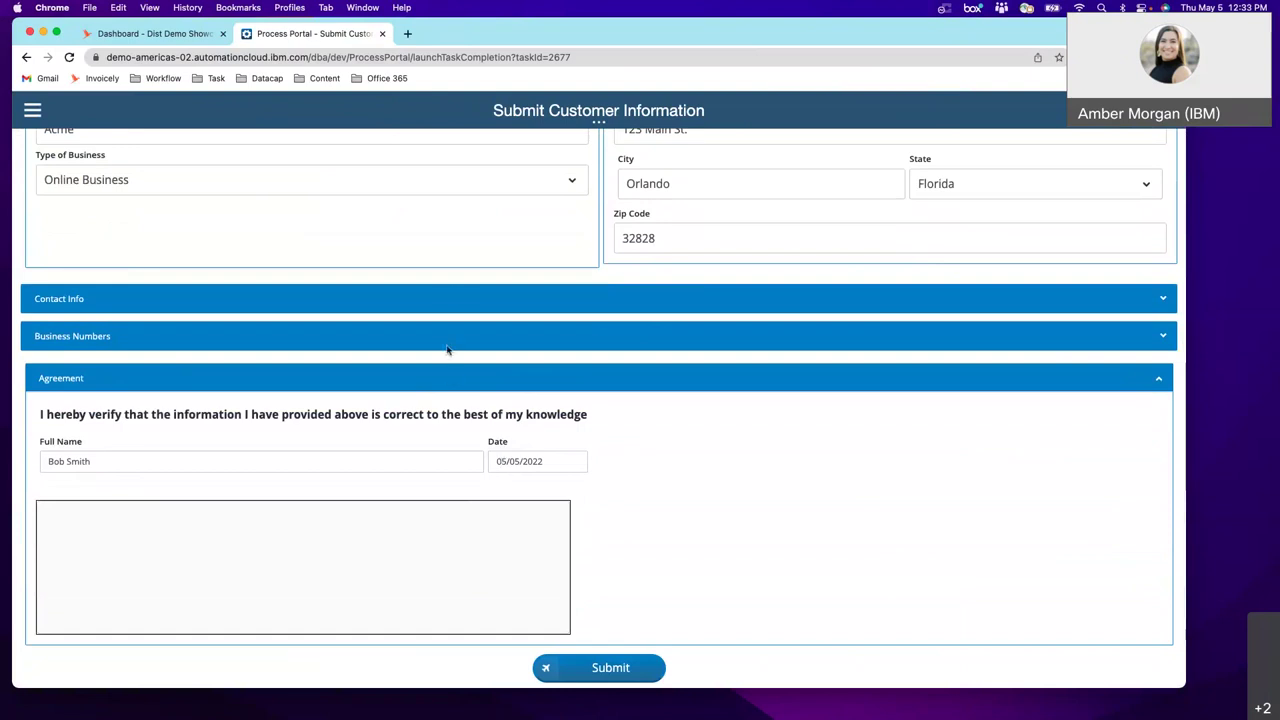
{"action": "left_click", "coordinate": [451, 293]}
{"action": "left_click", "coordinate": [550, 527]}
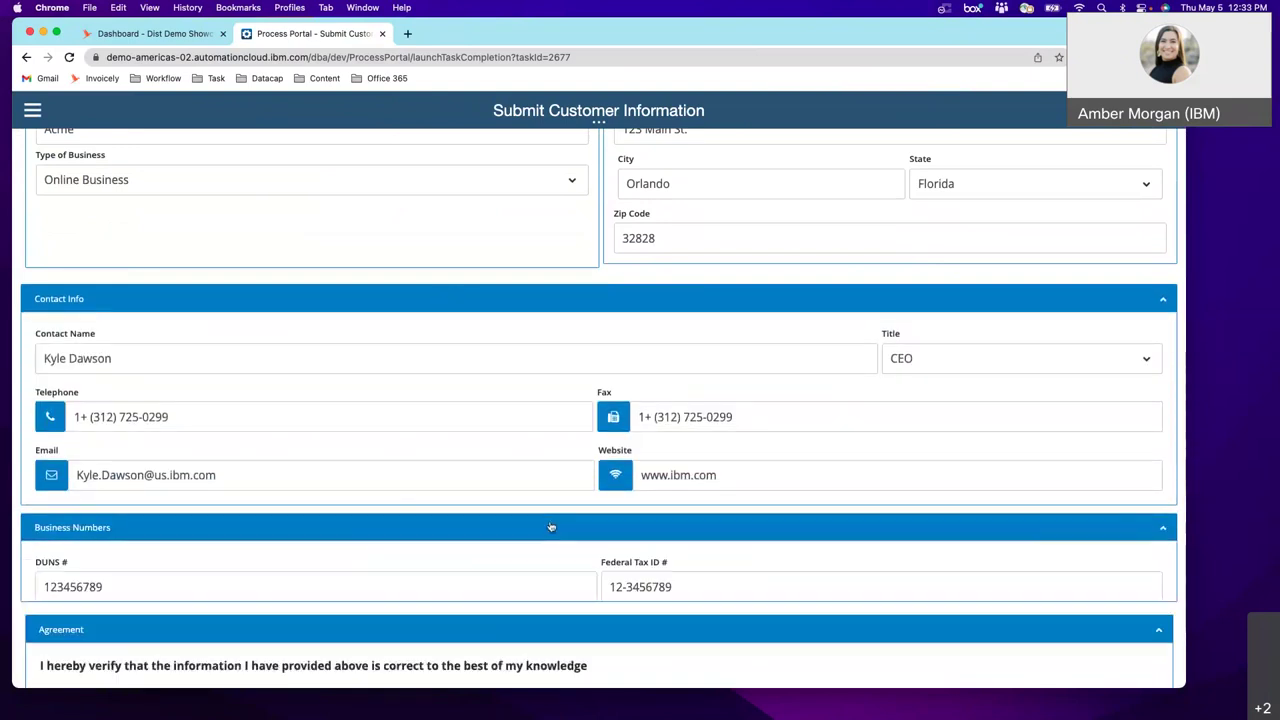
{"action": "scroll", "coordinate": [550, 527], "scroll_direction": "down", "scroll_amount": 3}
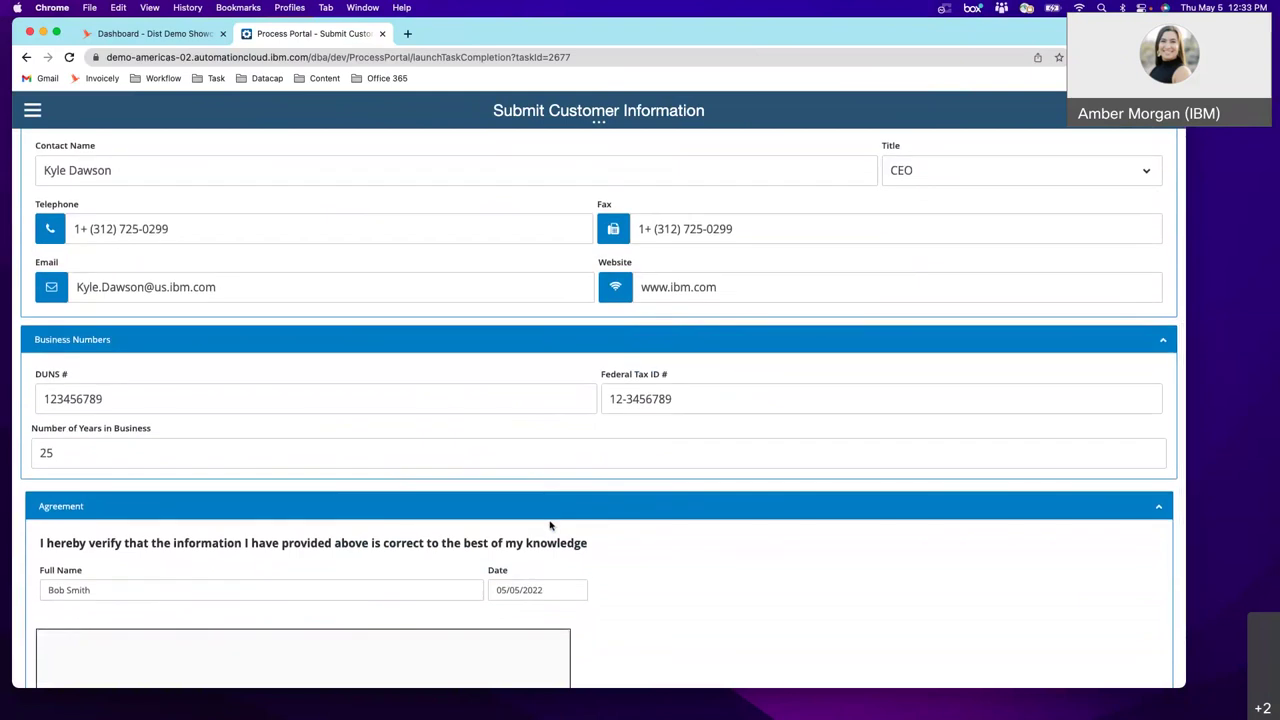
- Draw a signature in the signature box and submit the customer information
{"action": "scroll", "coordinate": [550, 525], "scroll_direction": "down", "scroll_amount": 1}
{"action": "mouse_move", "coordinate": [240, 620]}
{"action": "left_mouse_down"}
{"action": "mouse_move", "coordinate": [250, 639]}
{"action": "mouse_move", "coordinate": [352, 621]}
{"action": "left_mouse_up"}
{"action": "scroll", "coordinate": [754, 569], "scroll_direction": "down", "scroll_amount": 2}
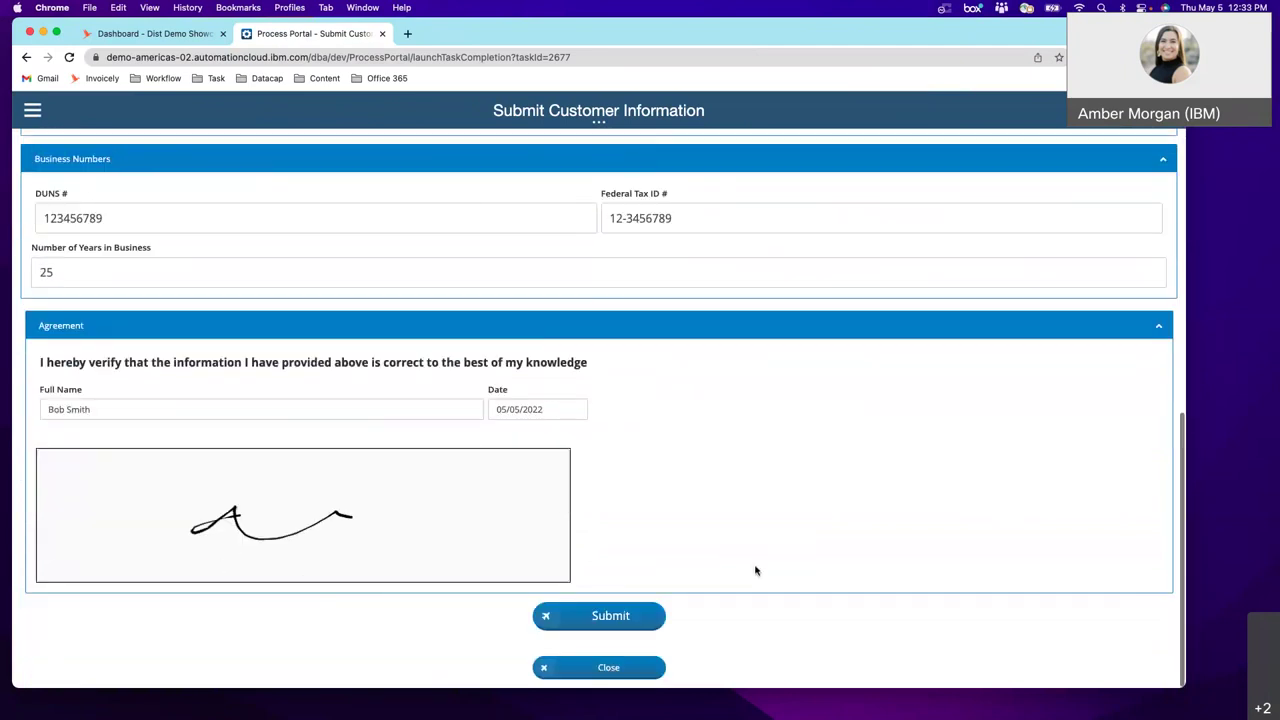
{"action": "left_click", "coordinate": [645, 627]}
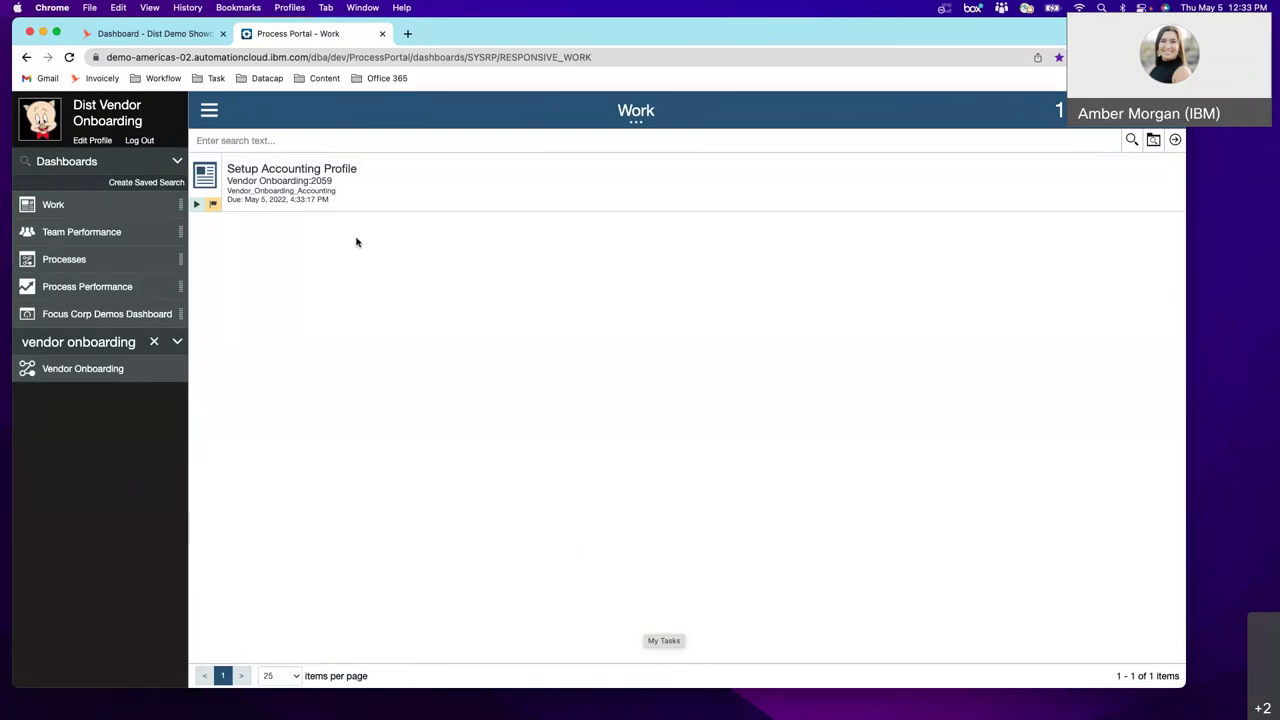
- Run Acme's credit check in Setup Accounting Profile, scoring 690, and approve it
{"action": "left_click", "coordinate": [341, 179]}
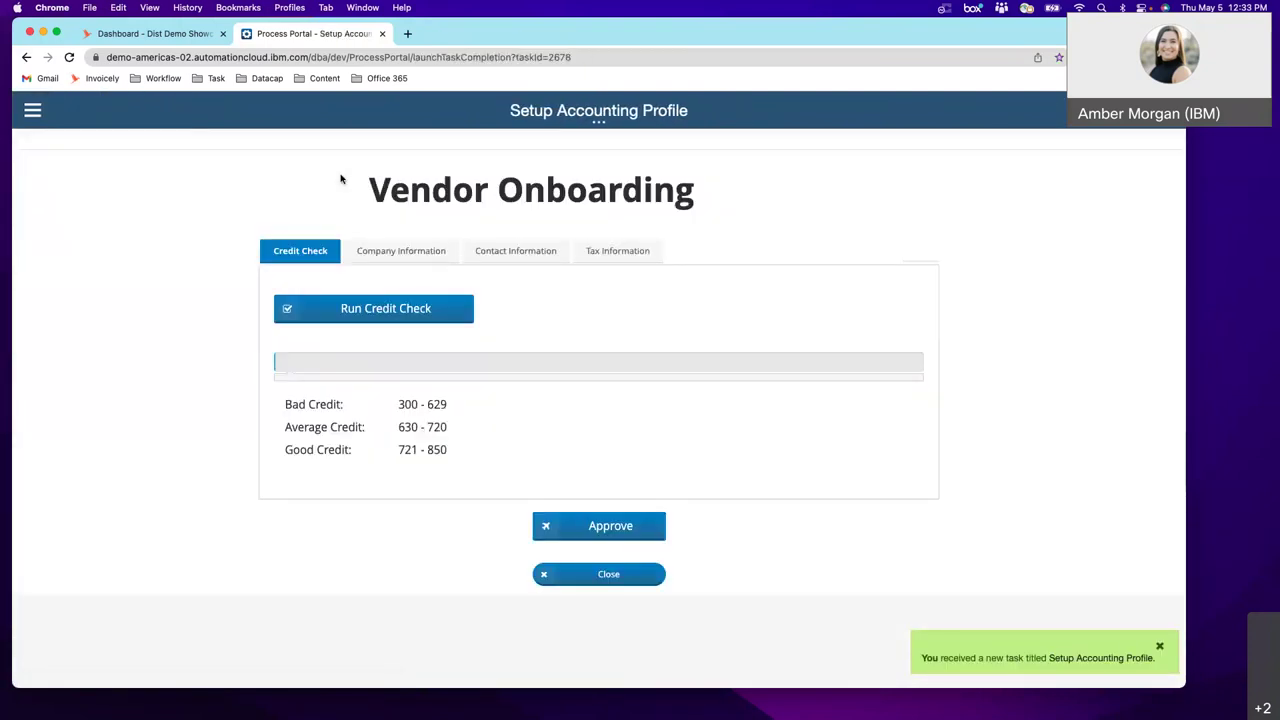
{"action": "left_click", "coordinate": [442, 320]}
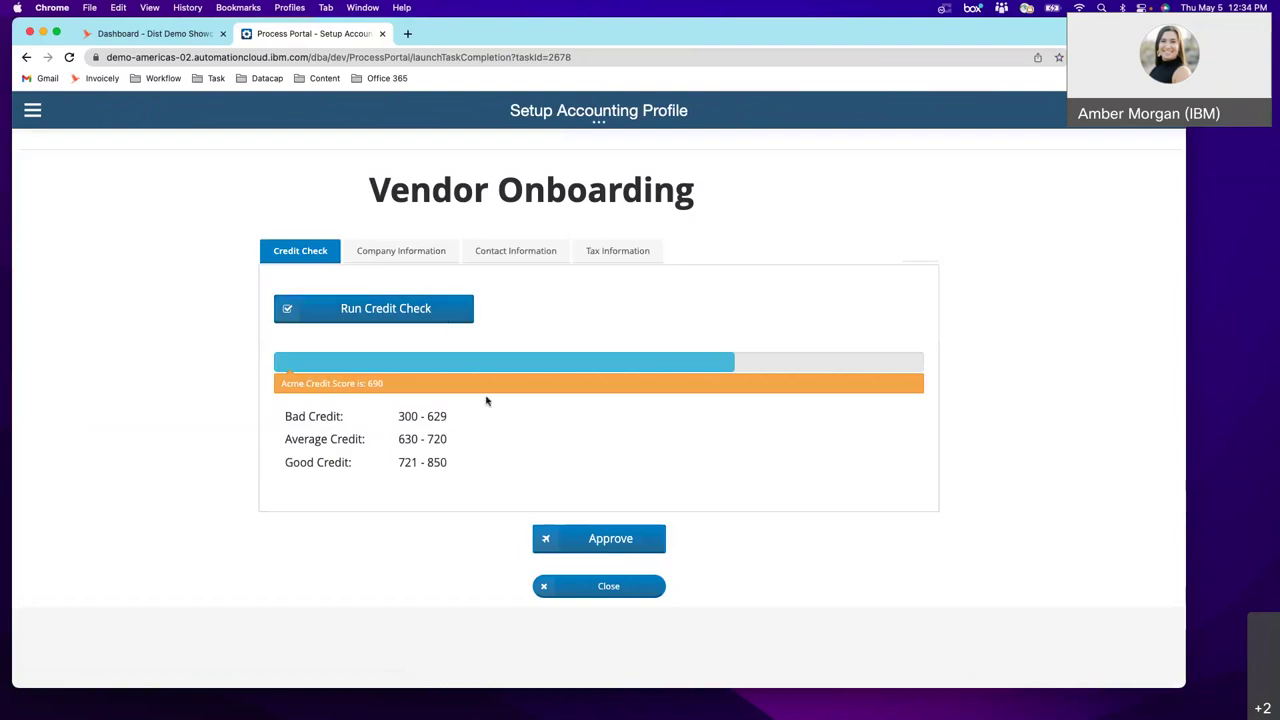
{"action": "left_click", "coordinate": [566, 550]}
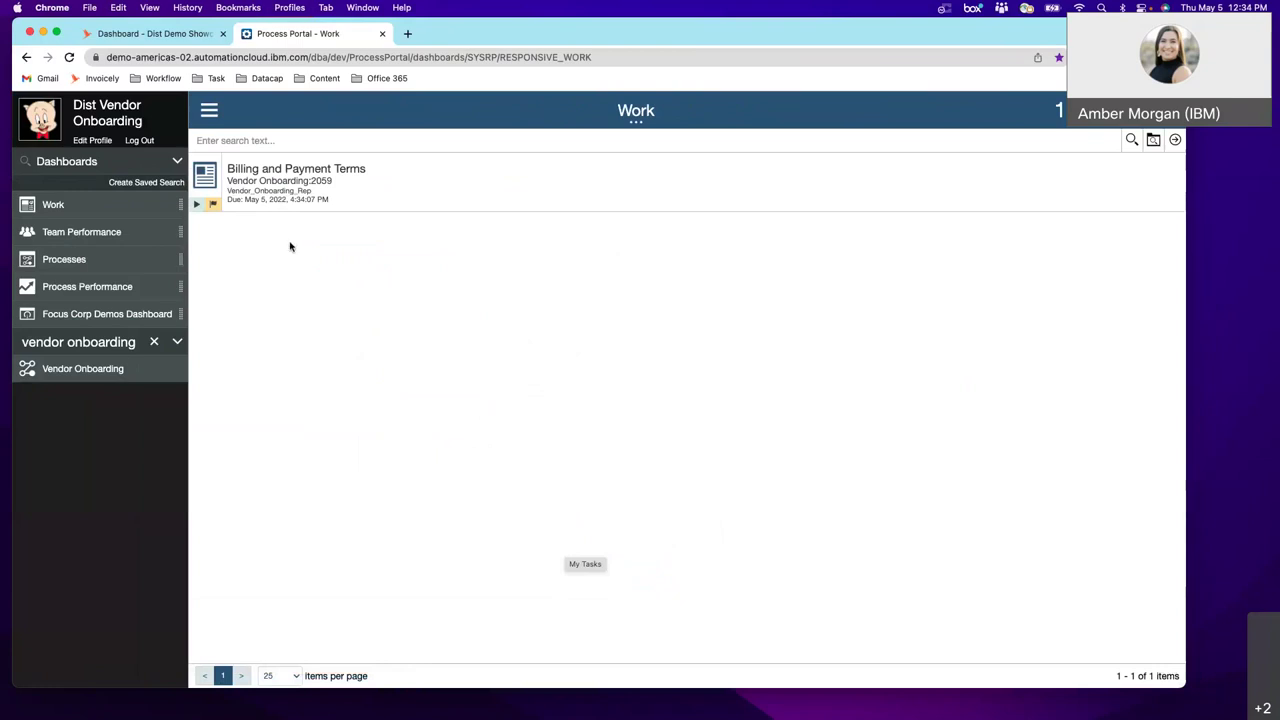
- Open the Billing and Payment Terms task and clear the autofilled user name
{"action": "left_click", "coordinate": [310, 176]}
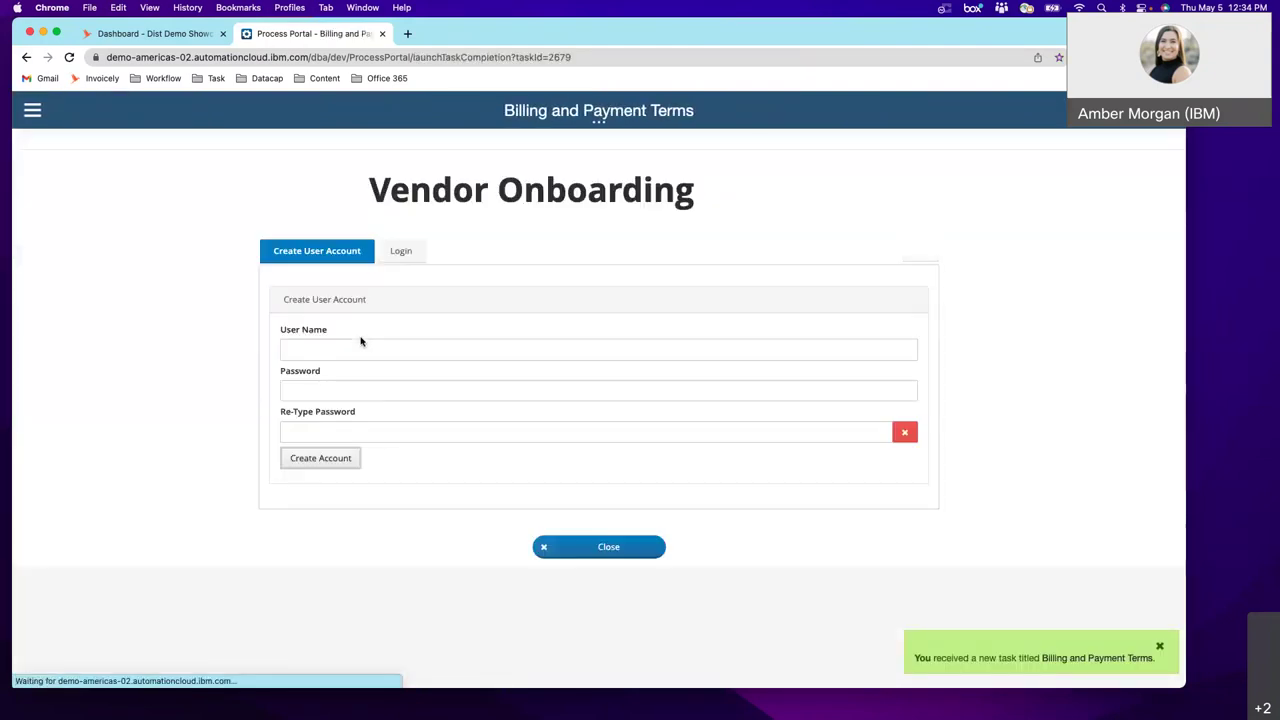
{"action": "right_click", "coordinate": [396, 347]}
{"action": "left_click", "coordinate": [372, 347]}
{"action": "left_click", "coordinate": [384, 347]}
{"action": "left_click_drag", "start_coordinate": [384, 347], "coordinate": [274, 347]}
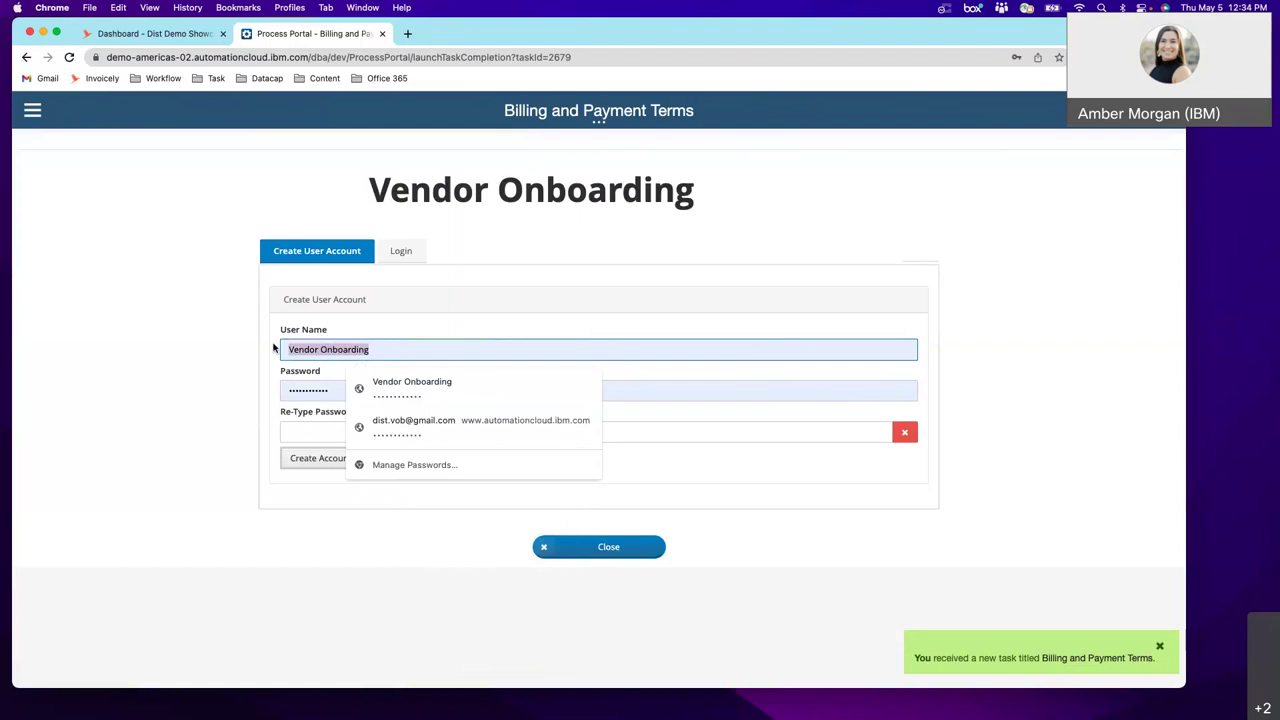
{"action": "key", "text": "BackSpace"}
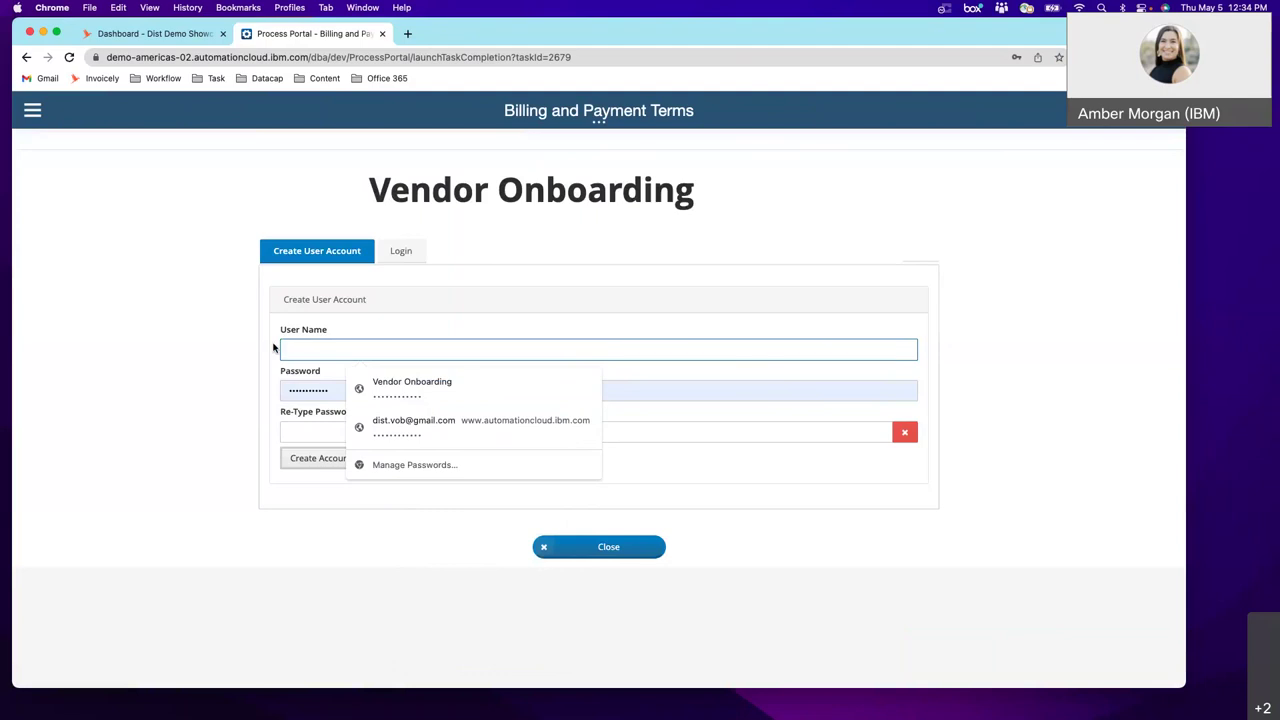
- Create a user account named 'test', entering the account password twice
{"action": "type", "text": "test"}
{"action": "key", "text": "Tab"}
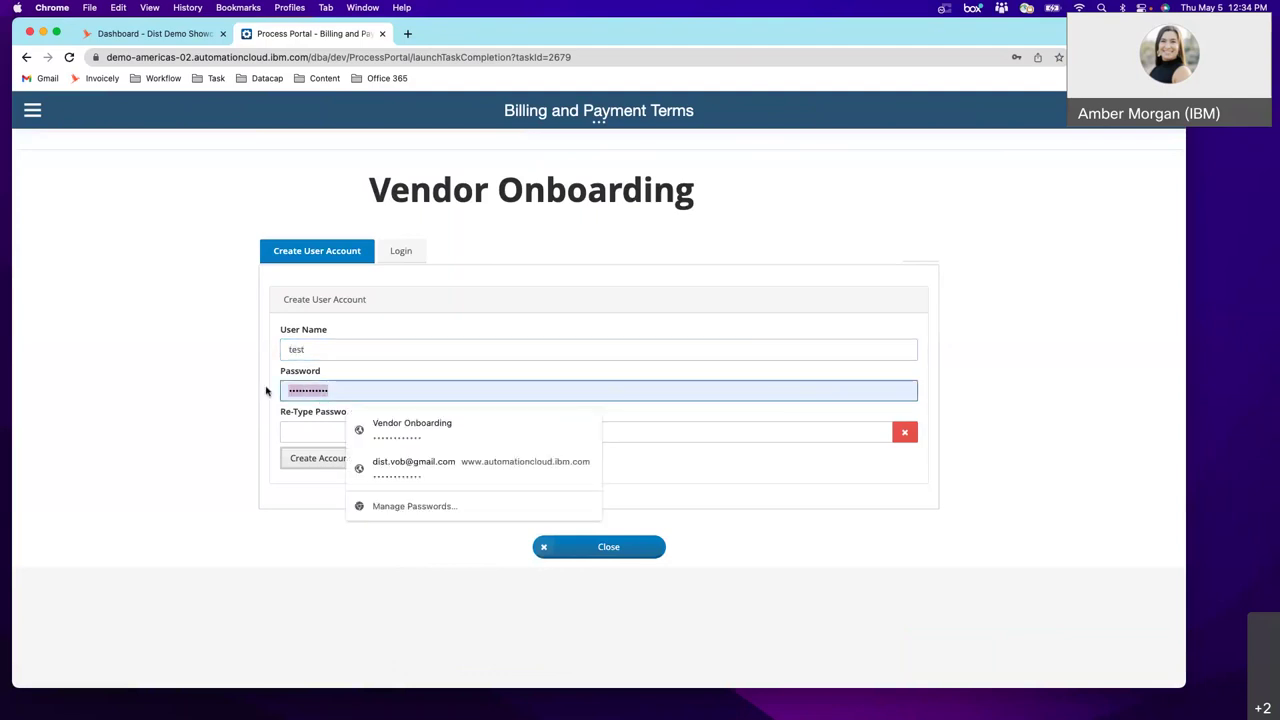
{"action": "type", "text": "test"}
{"action": "left_click", "coordinate": [304, 431]}
{"action": "type", "text": "test"}
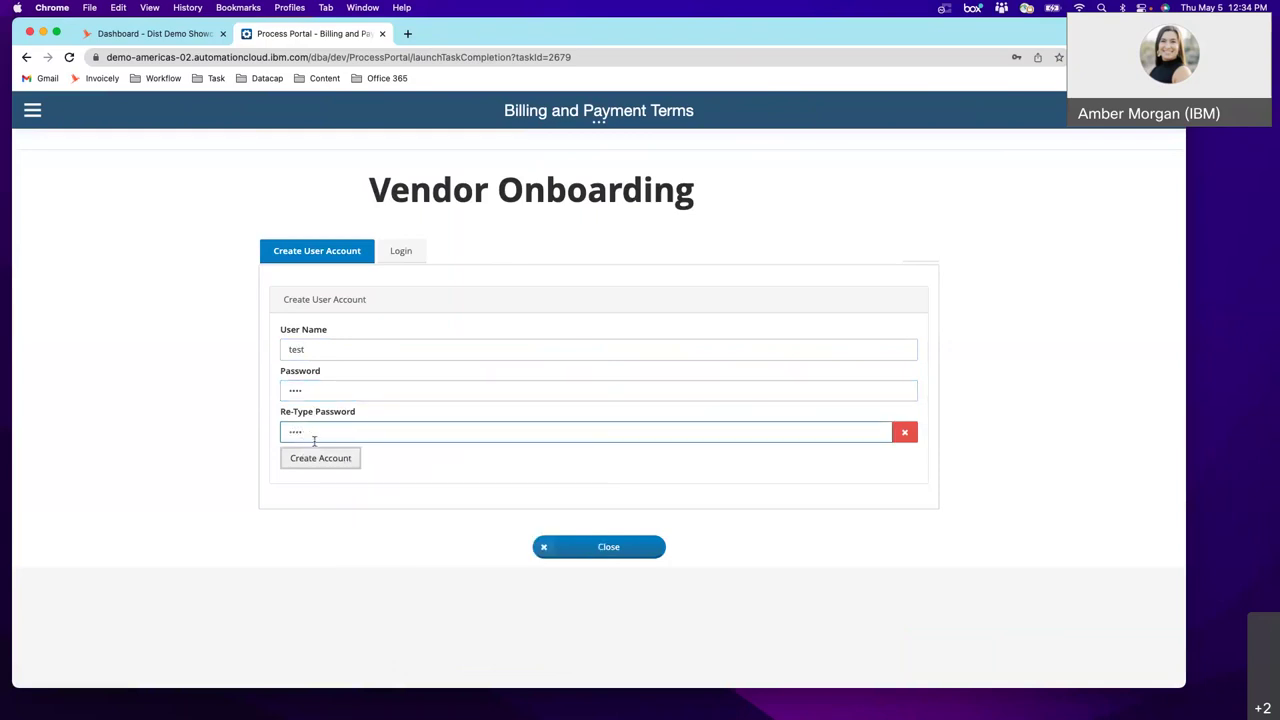
{"action": "left_click", "coordinate": [327, 459]}
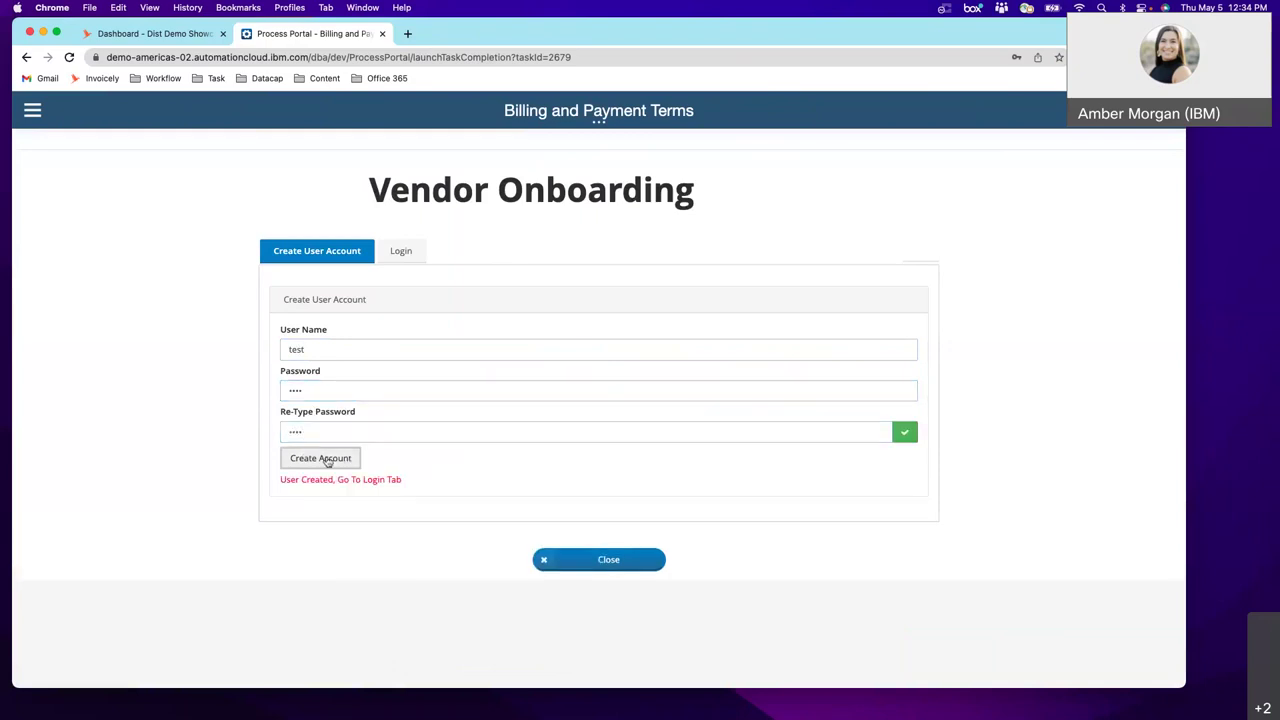
- On the Login form, enter the user name 'test'
{"action": "left_click", "coordinate": [400, 251]}
{"action": "left_click", "coordinate": [370, 365]}
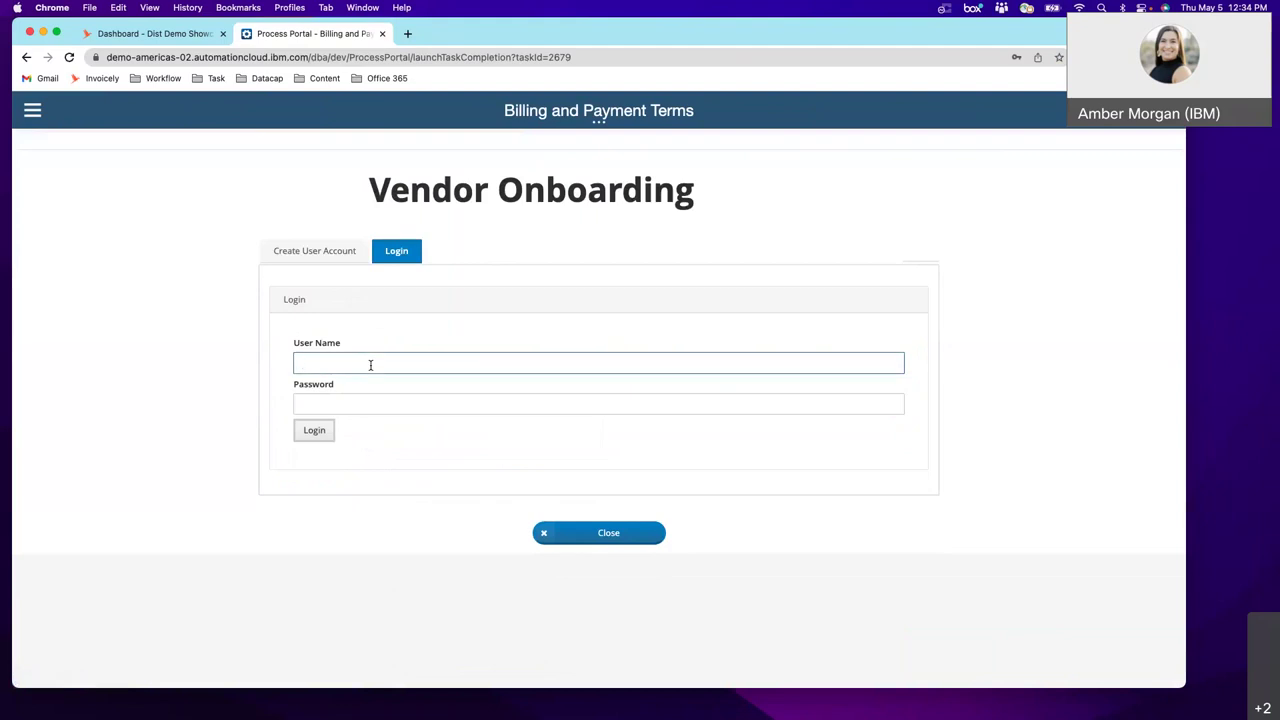
{"action": "type", "text": "test"}
{"action": "left_click", "coordinate": [363, 401]}
{"action": "type", "text": "test"}
- Log in with the new account, dismiss Chrome's password prompts, and close the billing form unsubmitted
{"action": "left_click", "coordinate": [306, 432]}
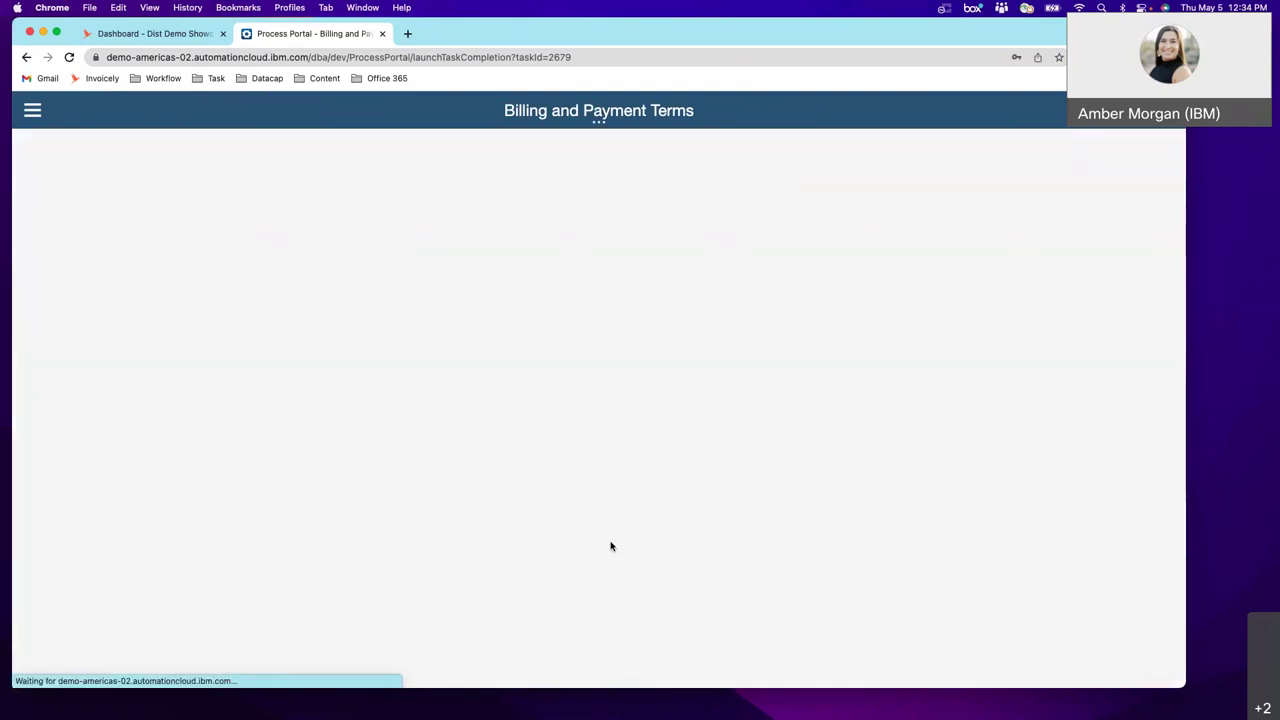
{"action": "left_click", "coordinate": [362, 331]}
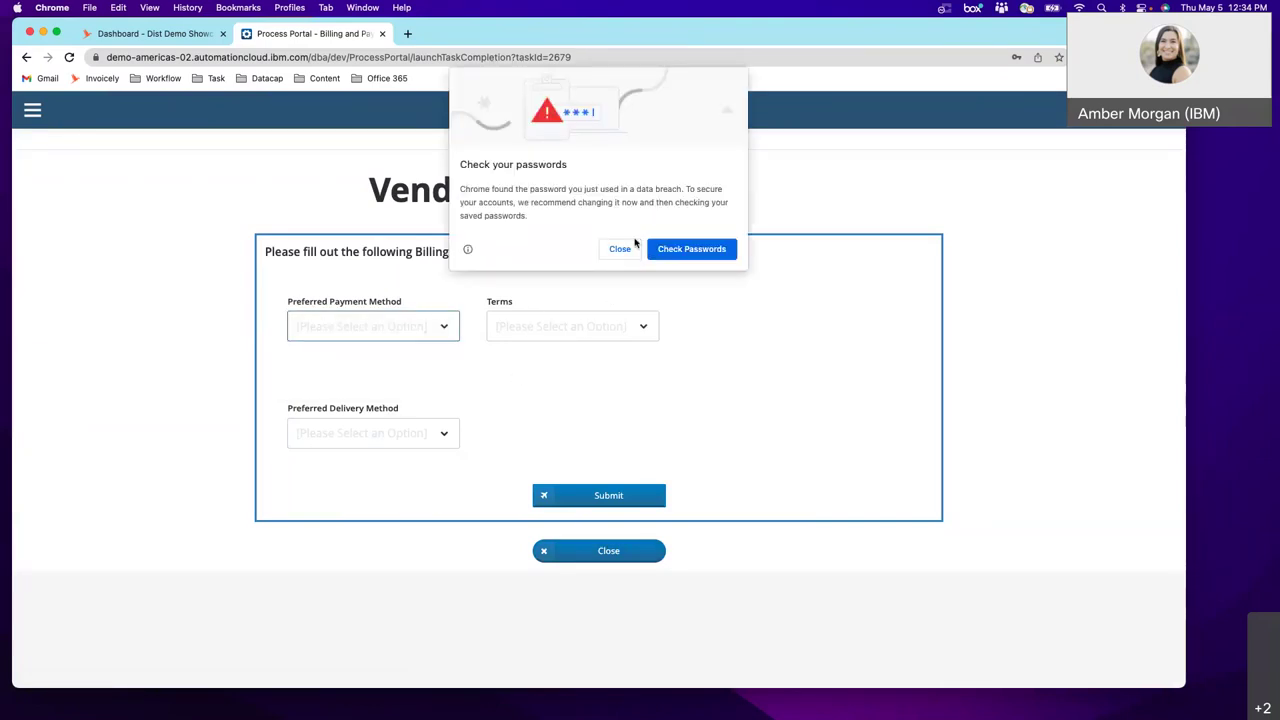
{"action": "left_click", "coordinate": [622, 248]}
{"action": "left_click", "coordinate": [985, 246]}
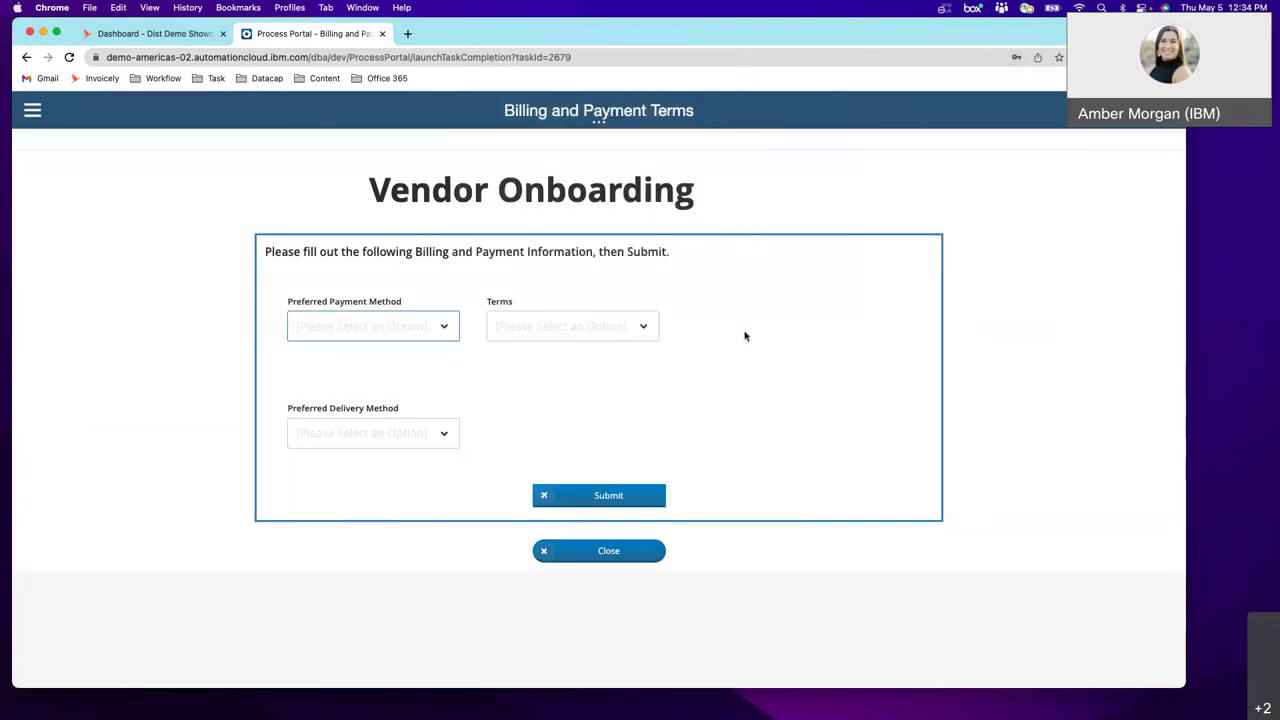
{"action": "left_click", "coordinate": [636, 556]}
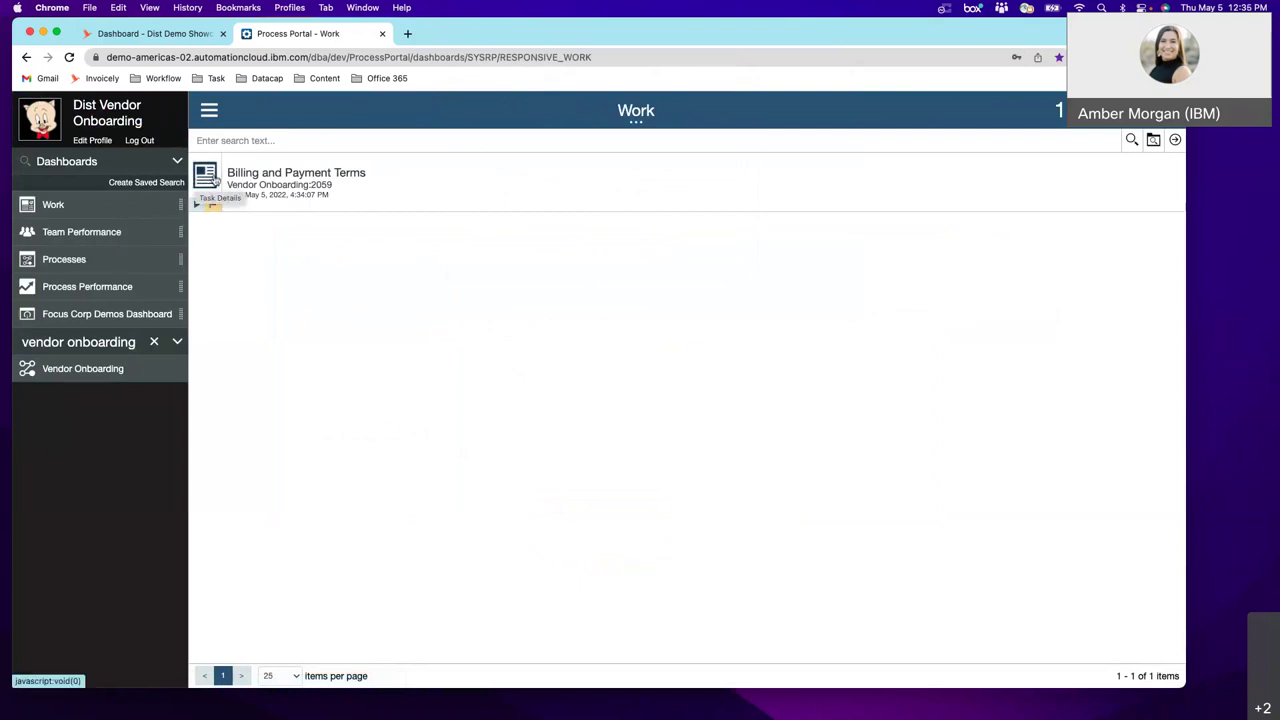
- Modify the Billing and Payment Terms task's due date to May 12, 2022, hour 03
{"action": "left_click", "coordinate": [215, 180]}
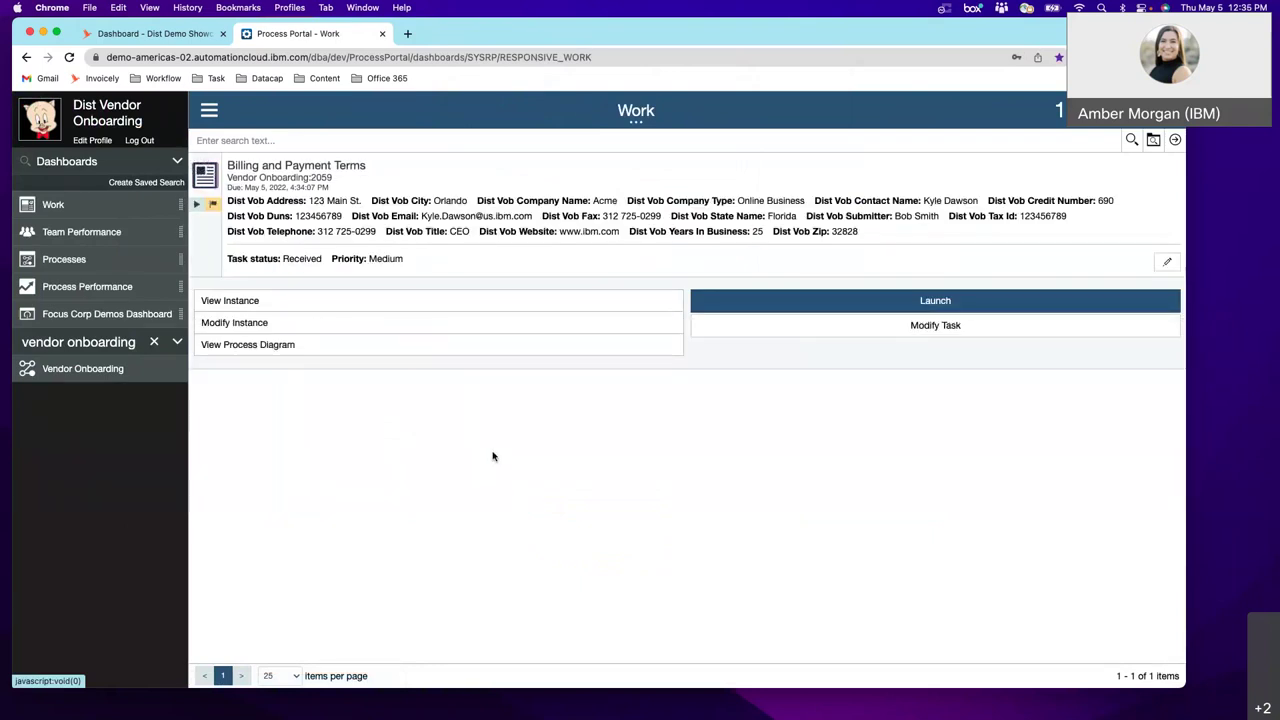
{"action": "left_click", "coordinate": [758, 328]}
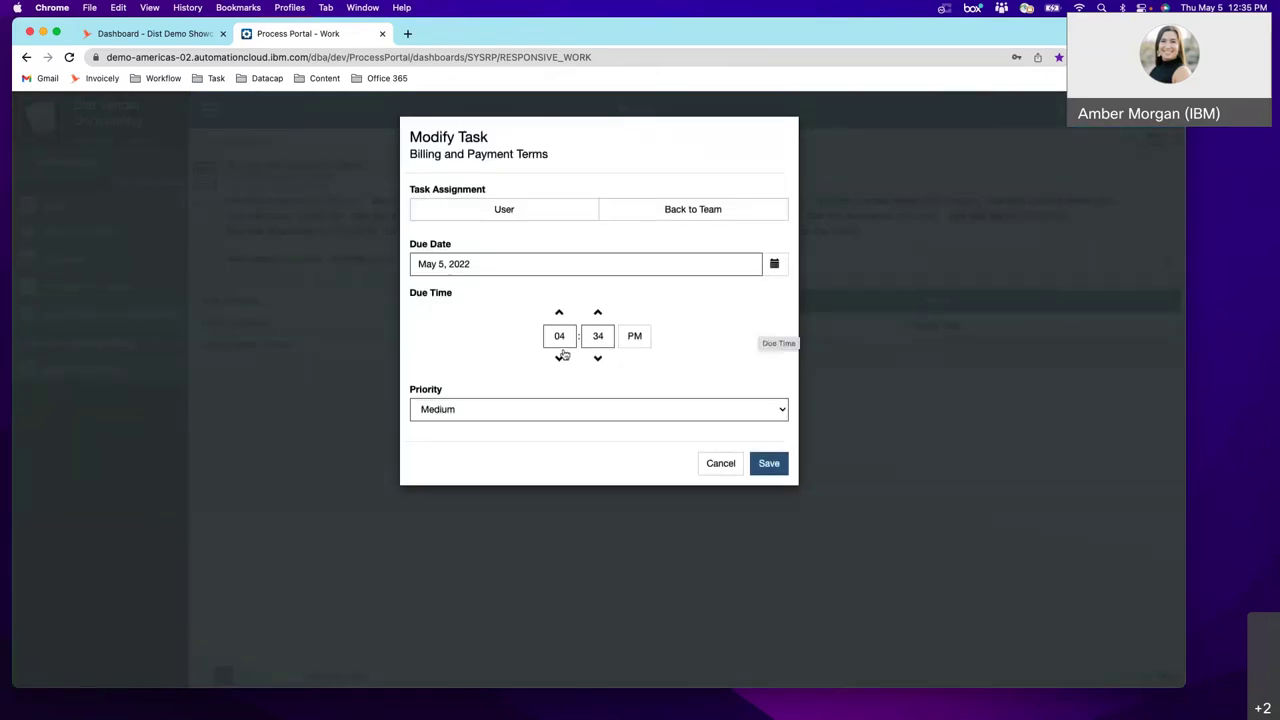
{"action": "left_click", "coordinate": [559, 359]}
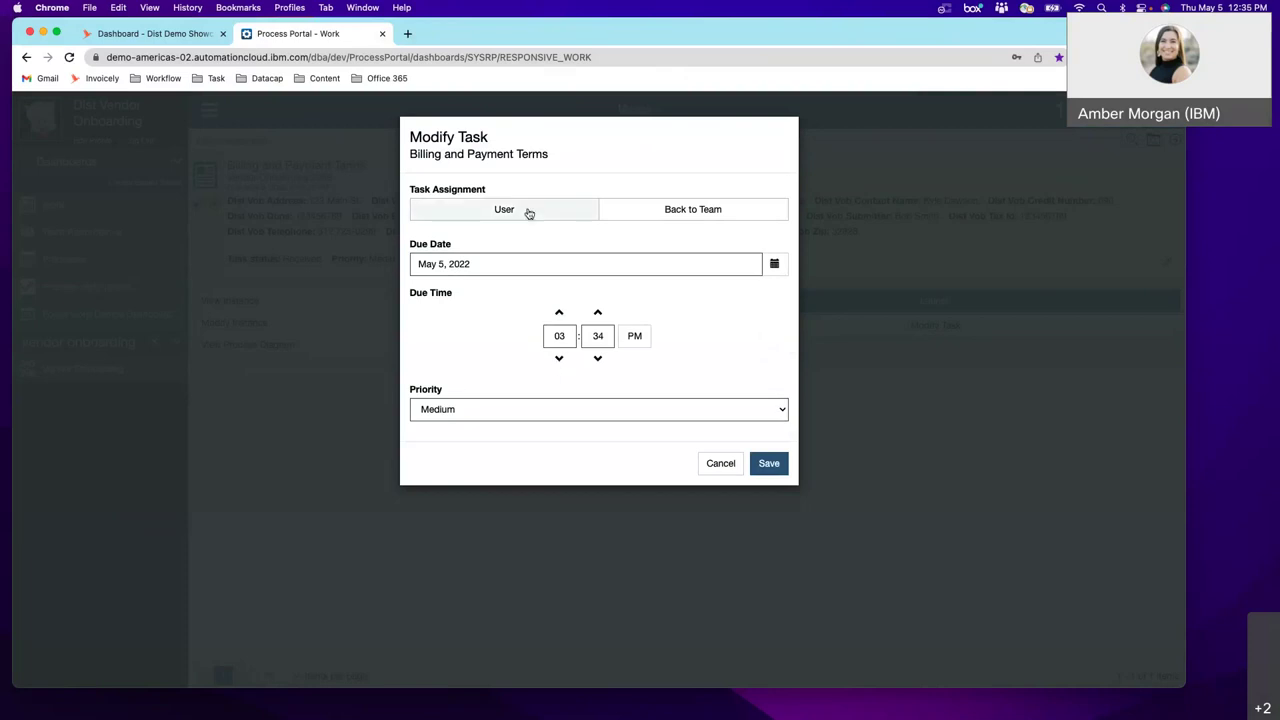
{"action": "left_click", "coordinate": [772, 264]}
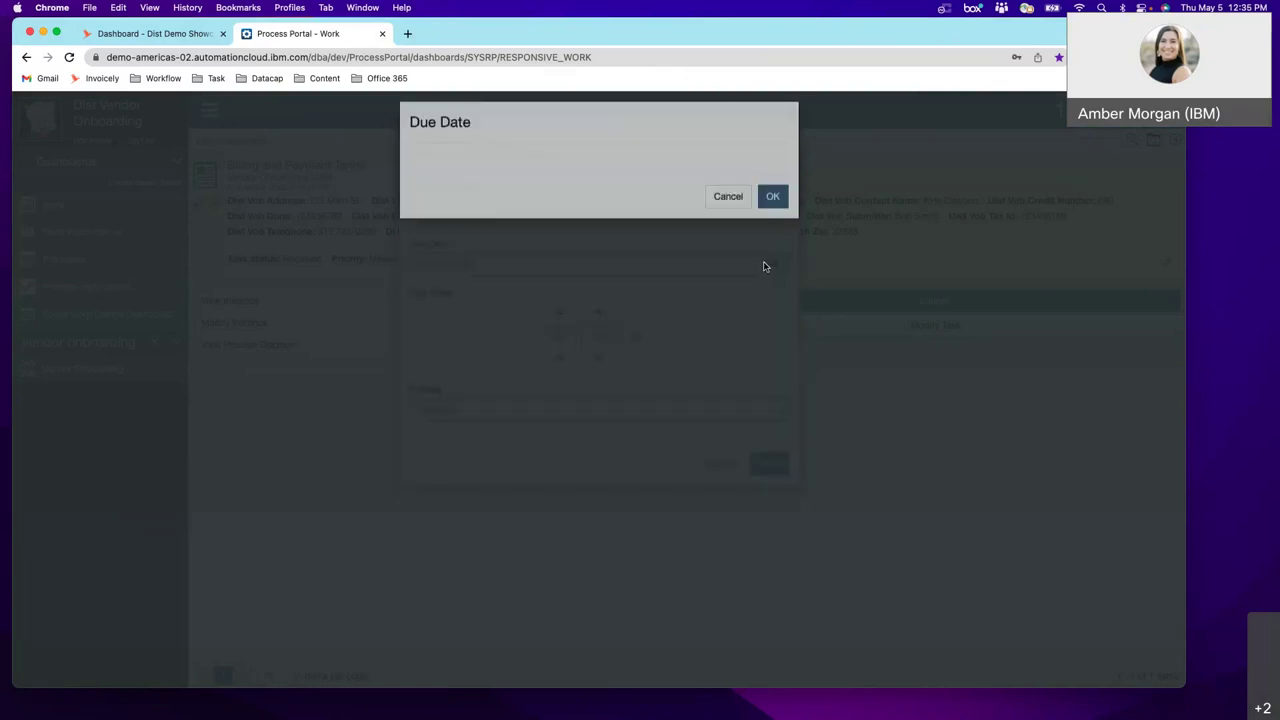
{"action": "left_click", "coordinate": [624, 232]}
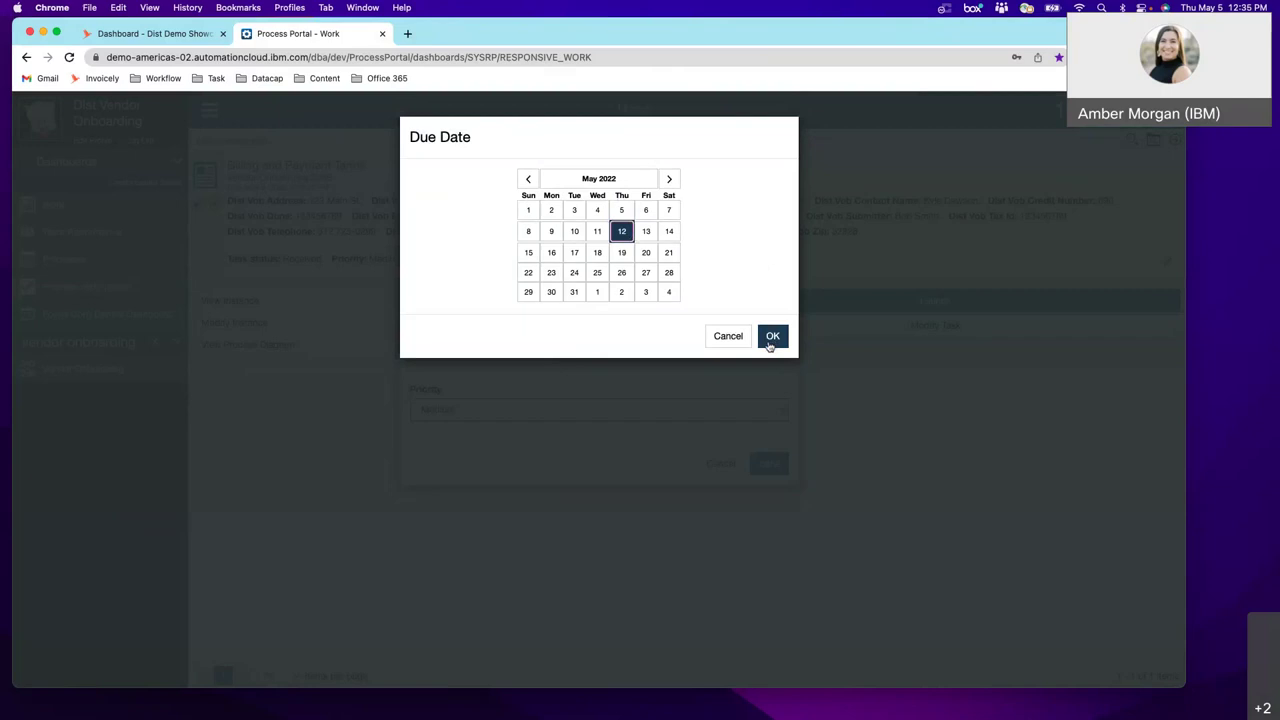
{"action": "left_click", "coordinate": [771, 336]}
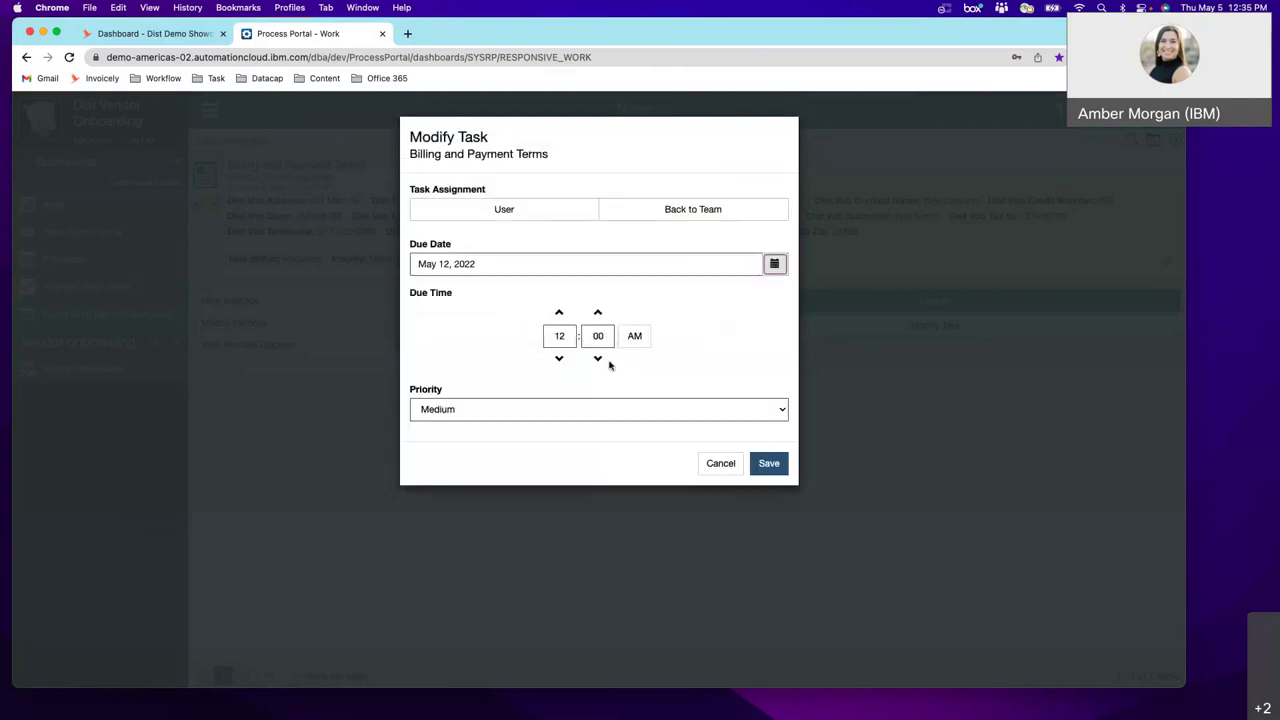
- Set priority to Very Low, assign the task to the first suggested user, and save
{"action": "left_click", "coordinate": [677, 405]}
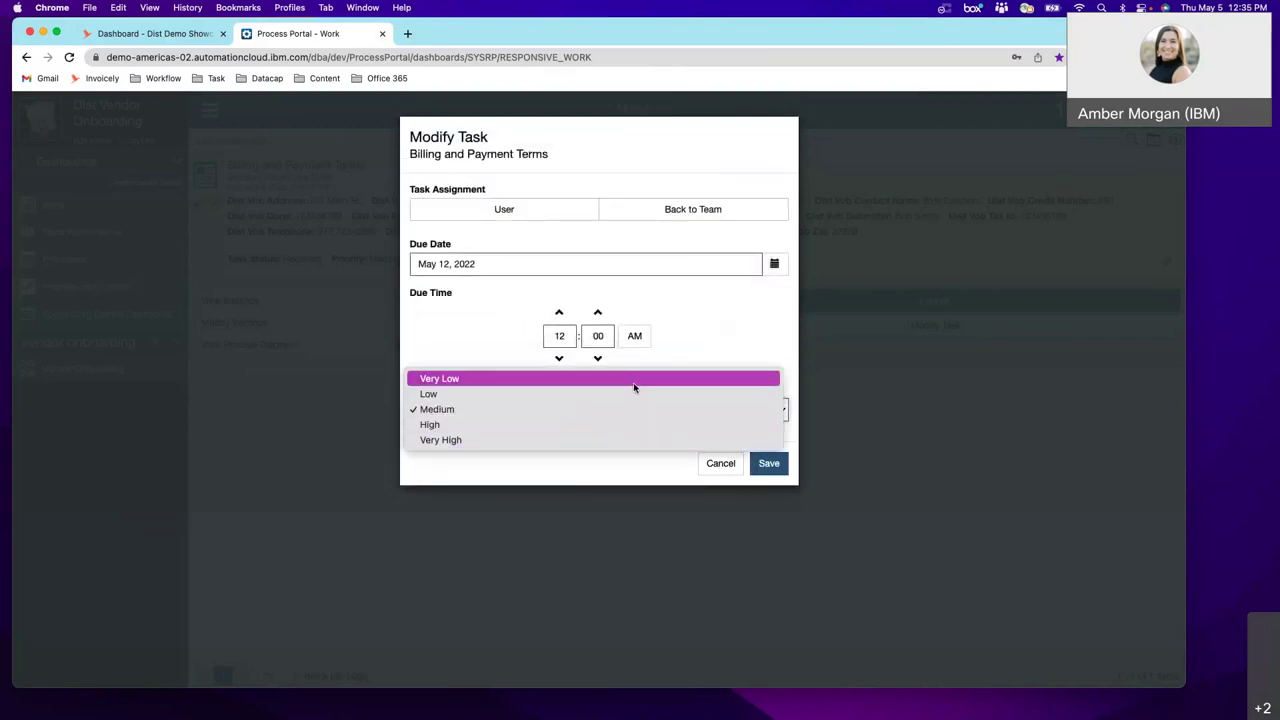
{"action": "left_click", "coordinate": [633, 381]}
{"action": "left_click", "coordinate": [551, 217]}
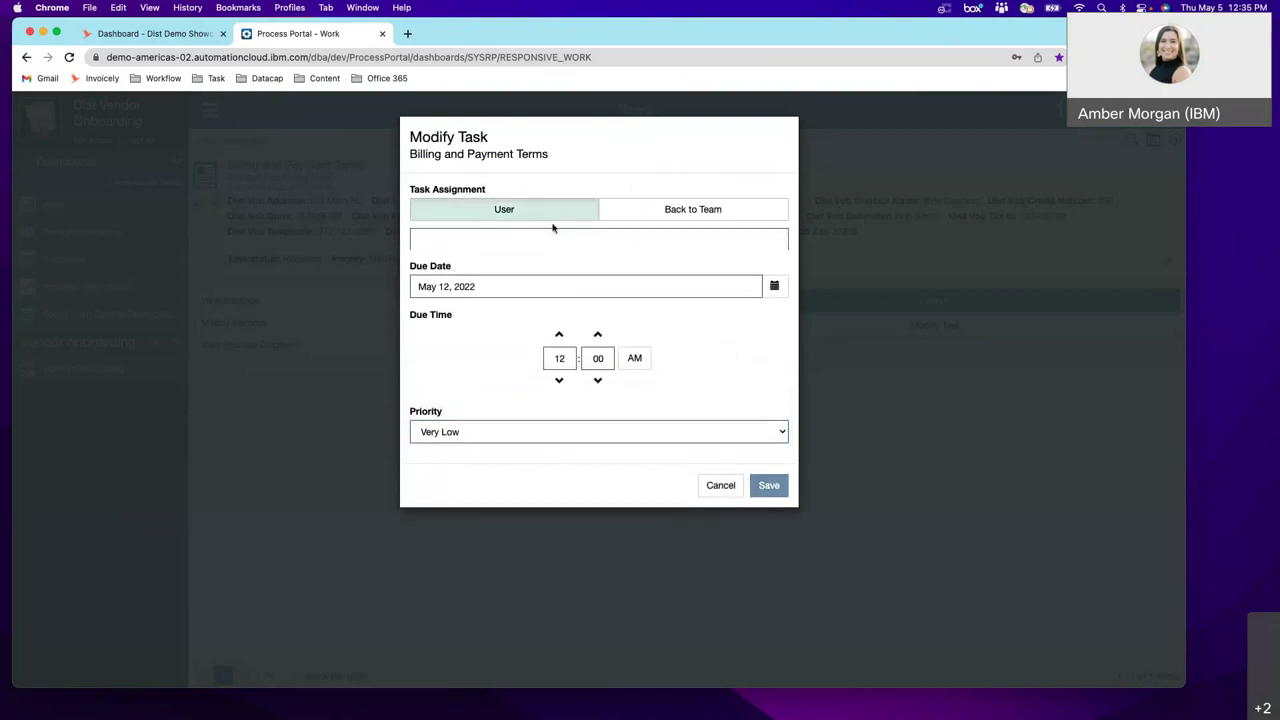
{"action": "left_click", "coordinate": [547, 242]}
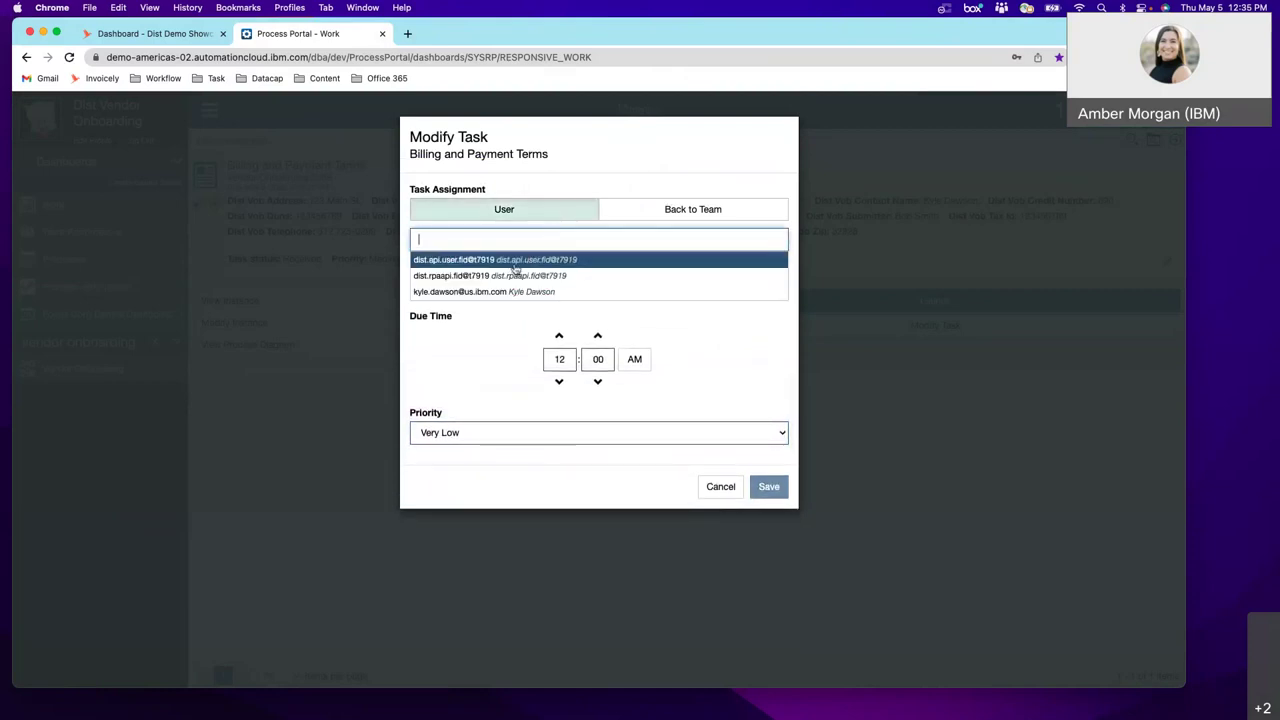
{"action": "left_click", "coordinate": [516, 268]}
{"action": "left_click", "coordinate": [769, 488]}
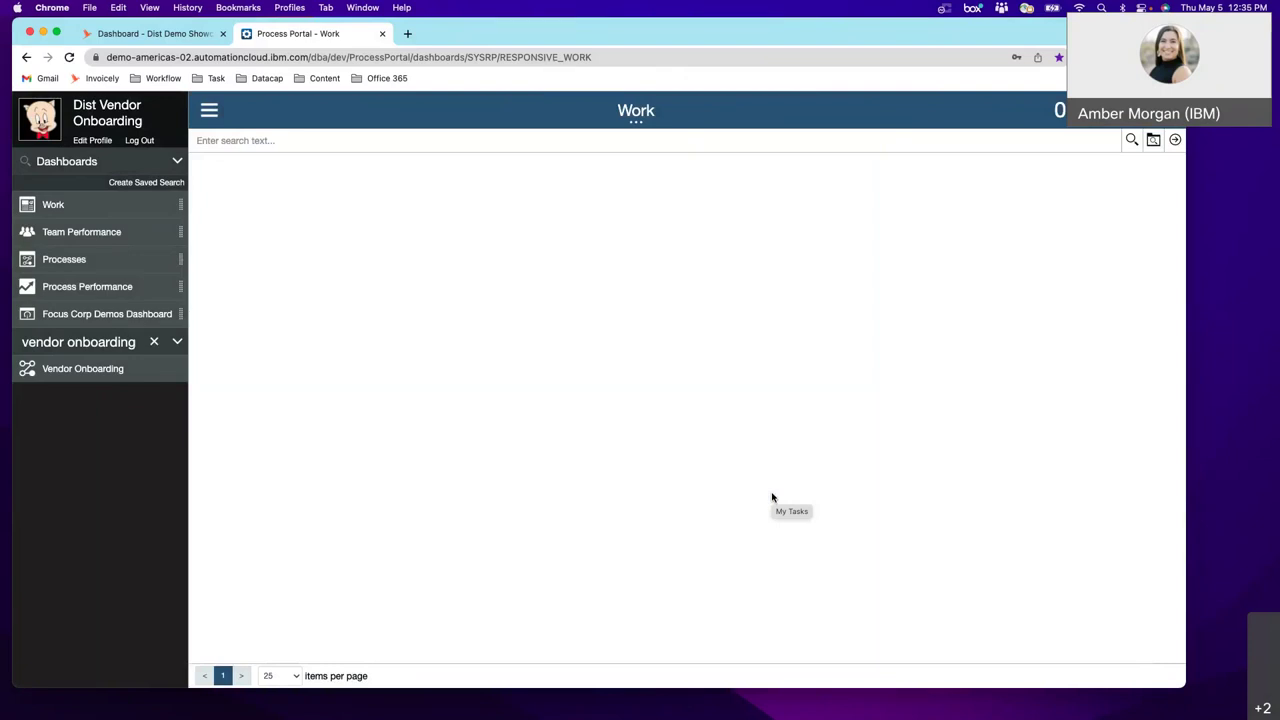
- On the Windows desktop, close Vendor Lookup Tool and reposition the RPA Launcher window higher
{"action": "key", "text": "ctrl+Right"}
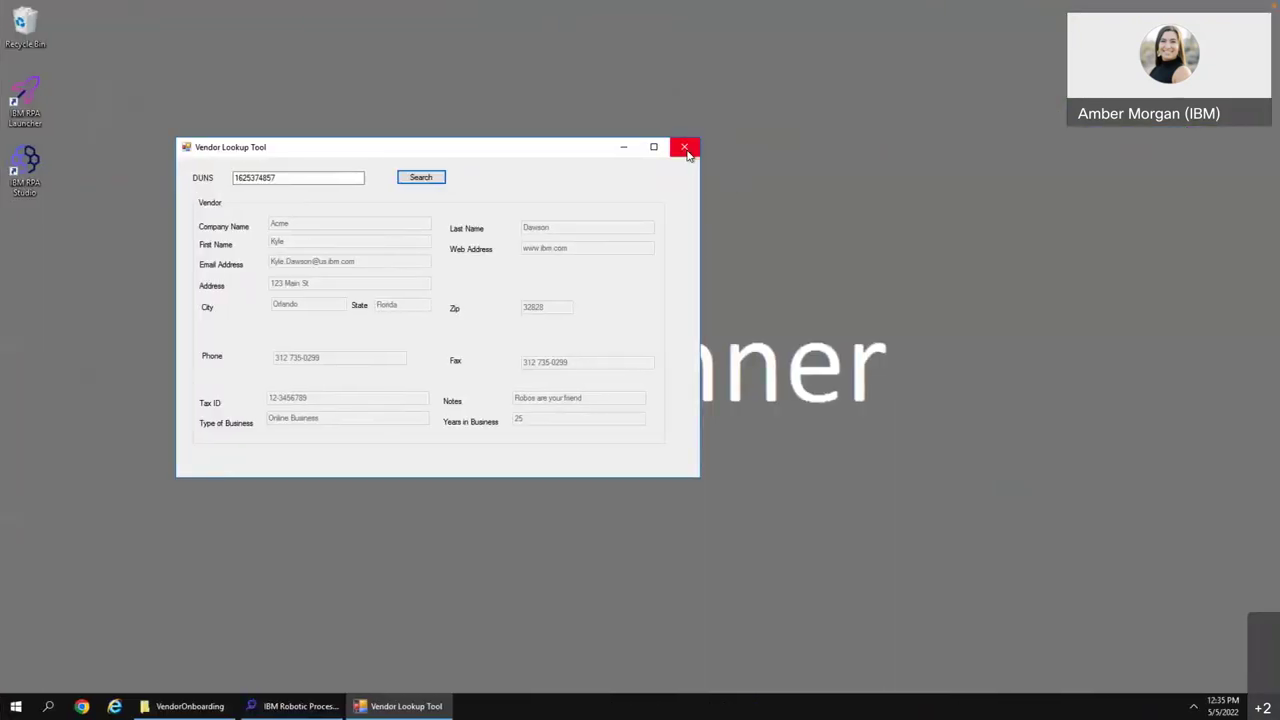
{"action": "left_click", "coordinate": [686, 147]}
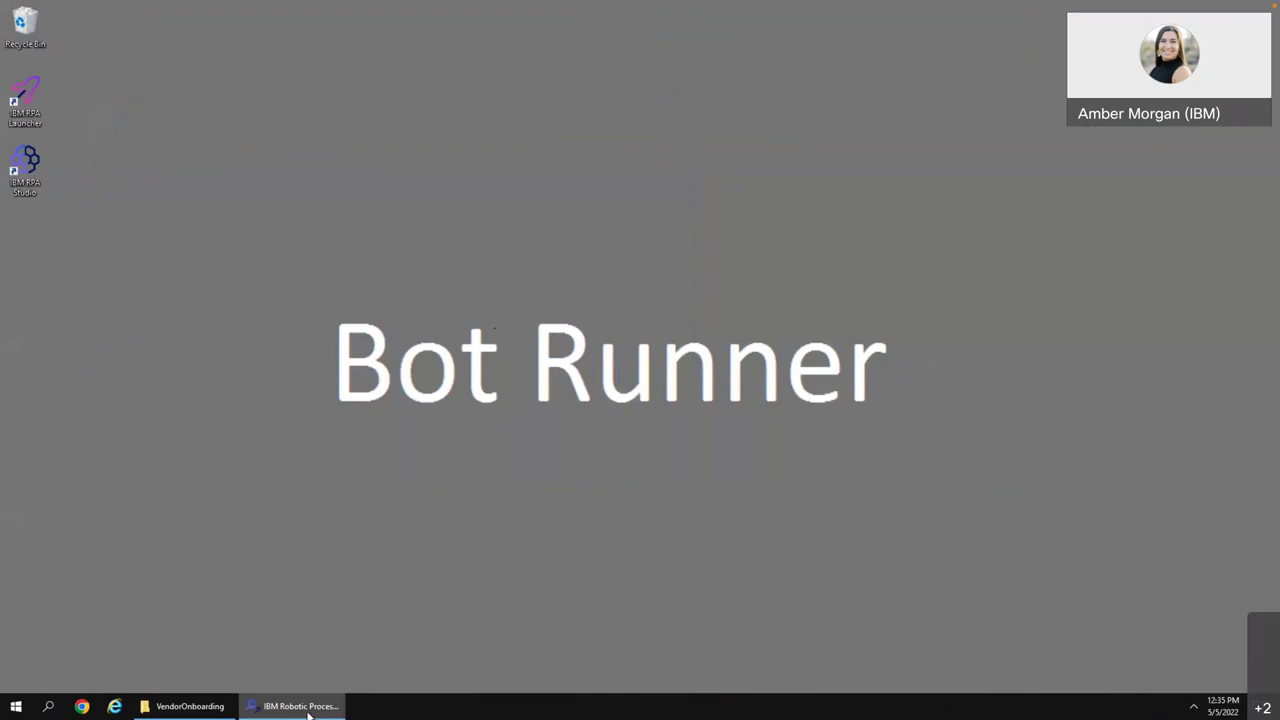
{"action": "left_click", "coordinate": [305, 707]}
{"action": "left_click_drag", "start_coordinate": [1069, 357], "coordinate": [1036, 180]}
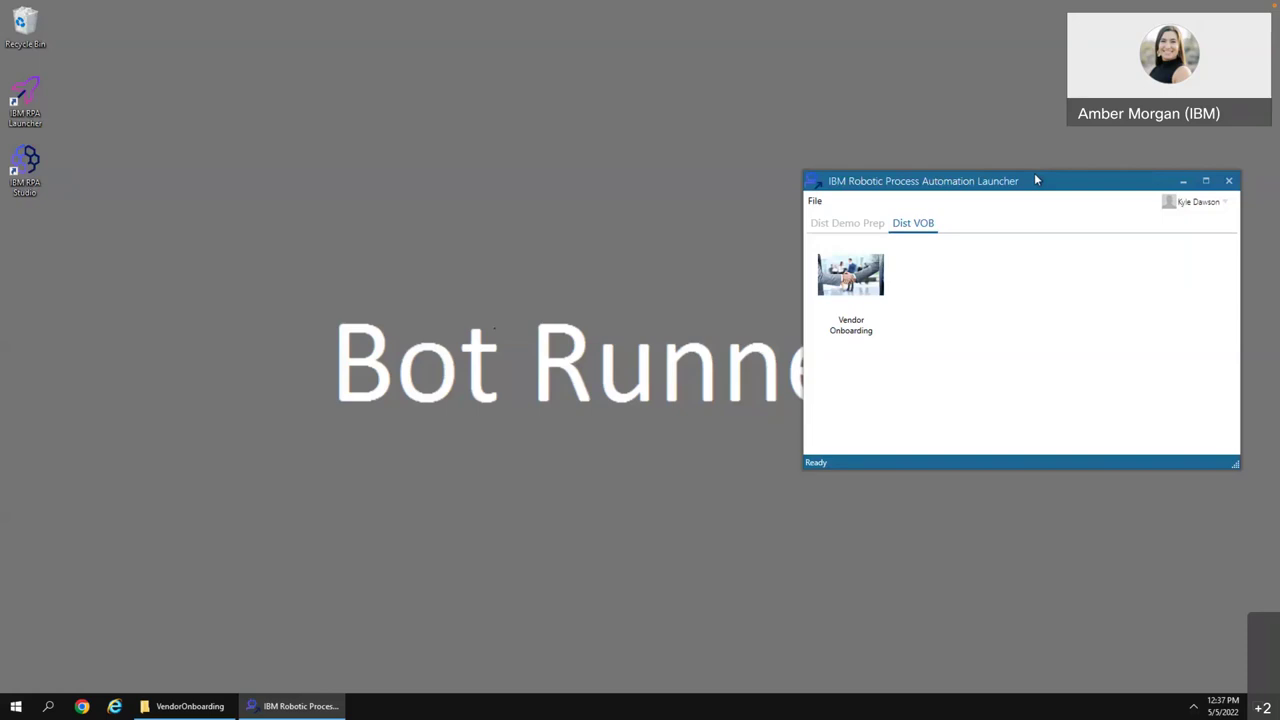
- Launch the Vendor Onboarding bot from the Dist VOB tab and minimize the Launcher
{"action": "left_click", "coordinate": [857, 270]}
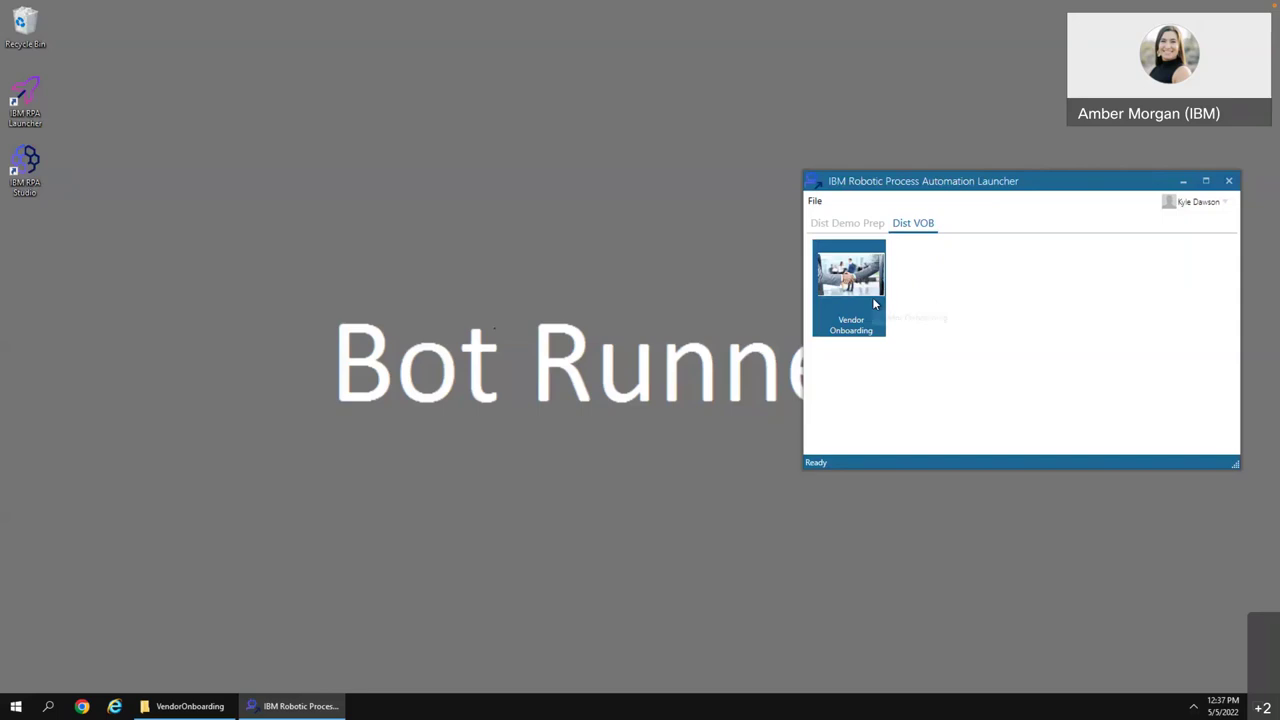
{"action": "double_click", "coordinate": [868, 294]}
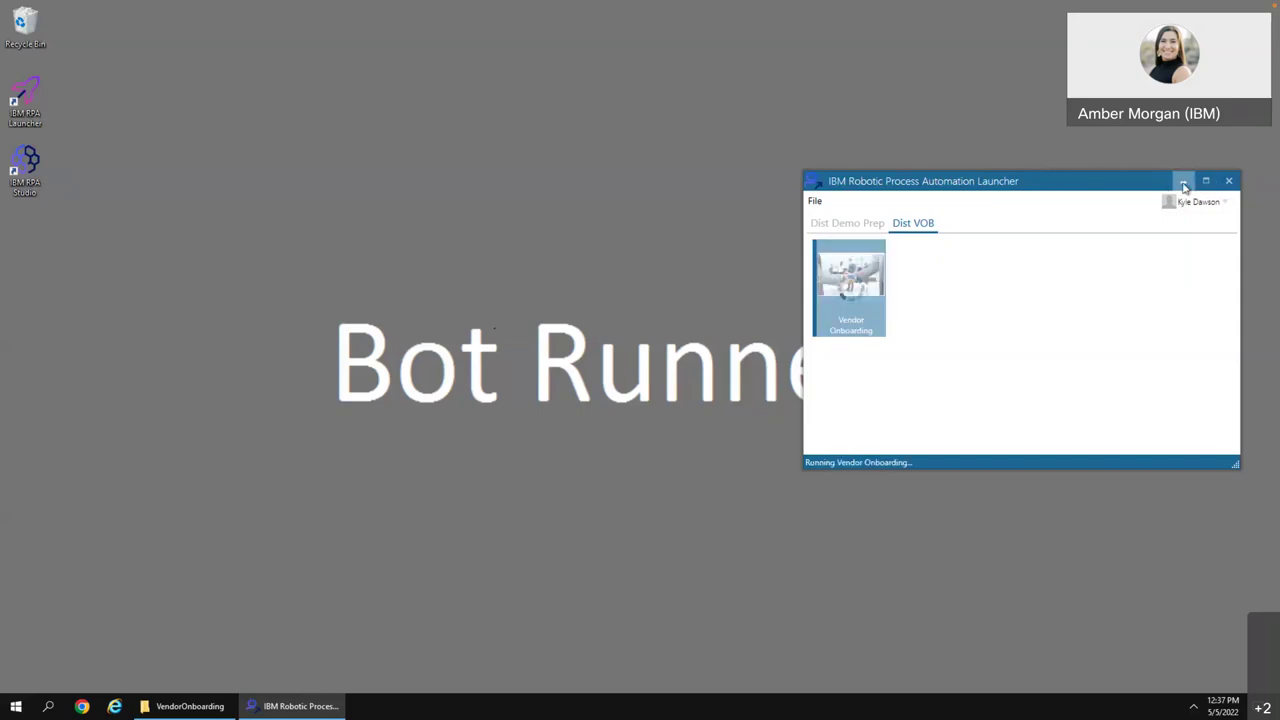
{"action": "left_click", "coordinate": [1182, 183]}
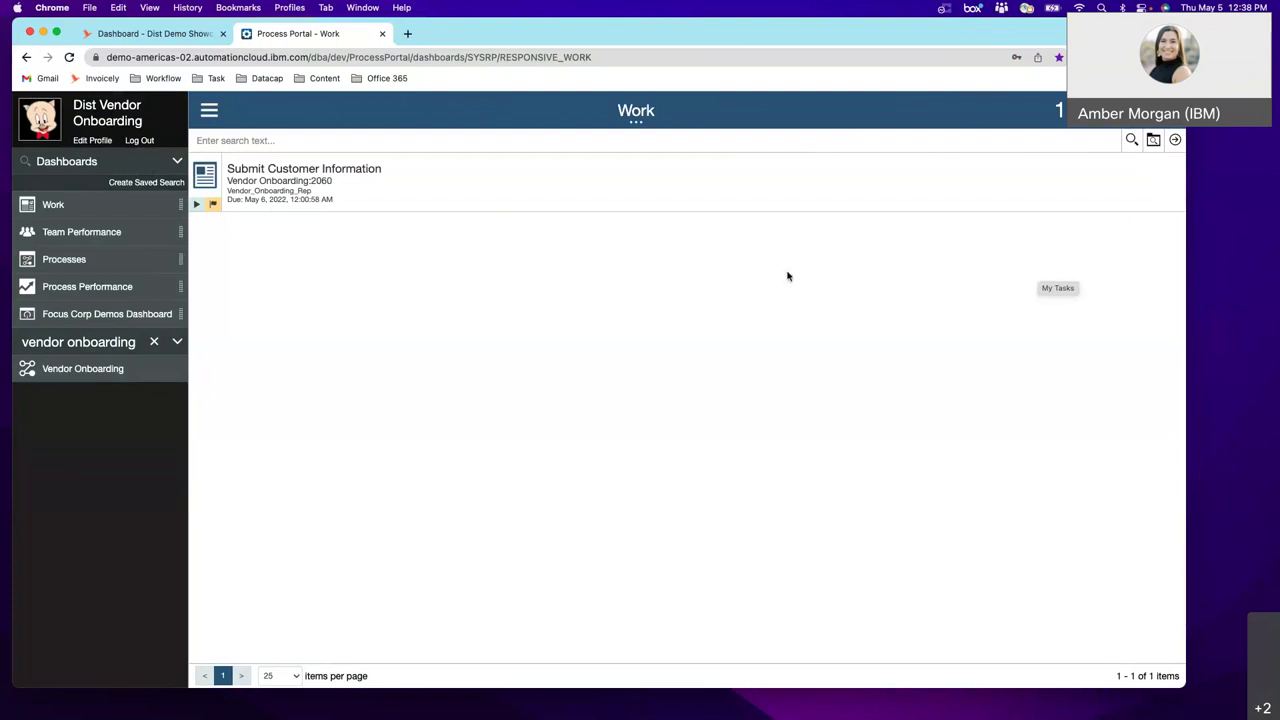
- Open the Submit Customer Information task and expand the Contact Info and Business Numbers sections
{"action": "left_click", "coordinate": [326, 170]}
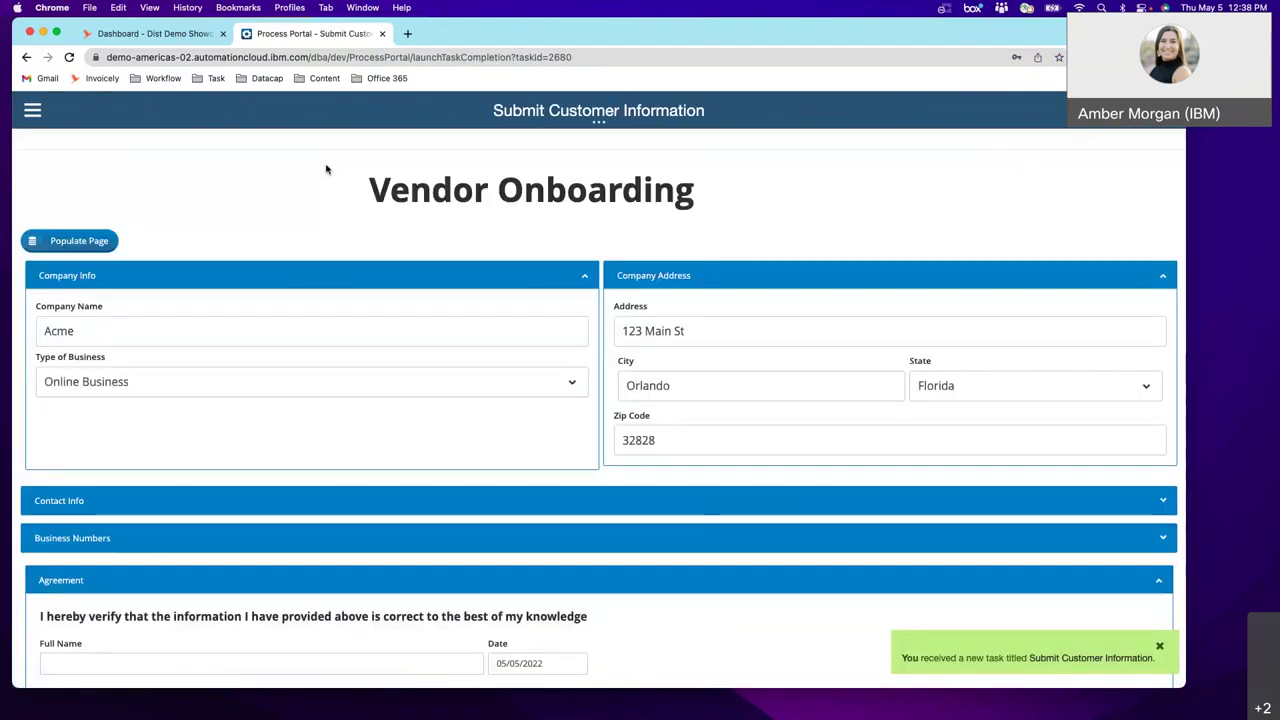
{"action": "left_click", "coordinate": [487, 512]}
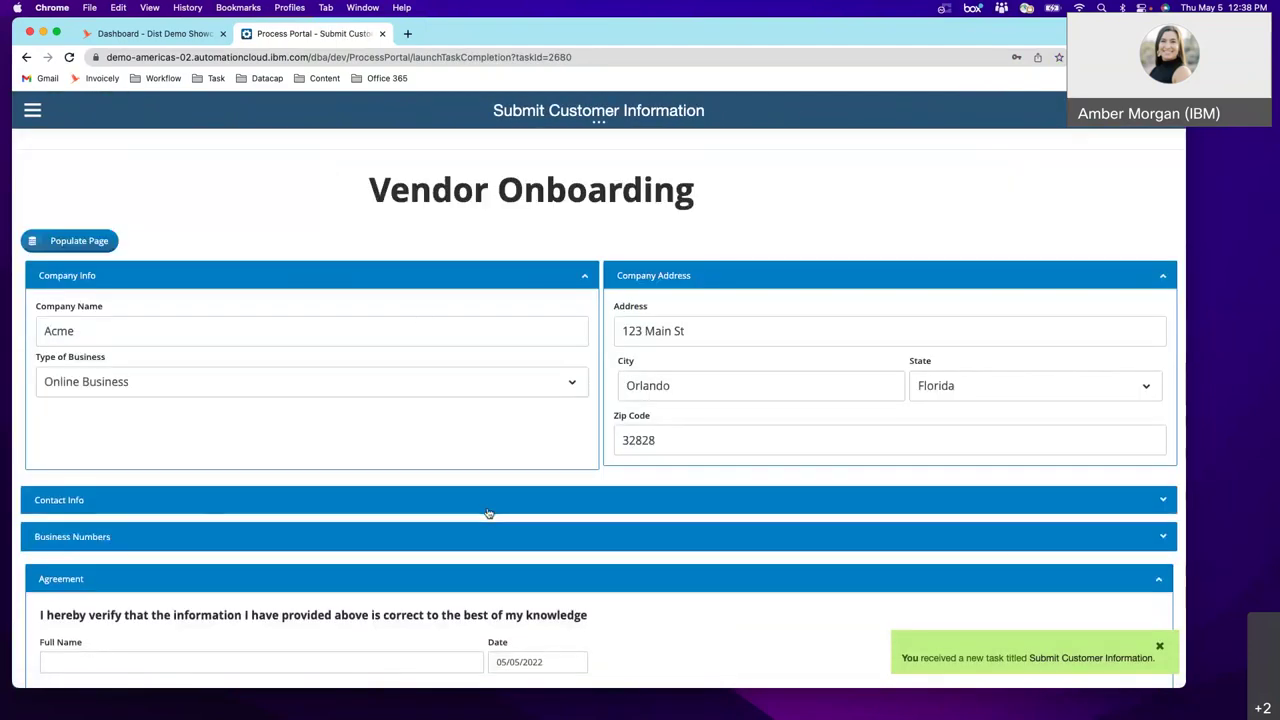
{"action": "scroll", "coordinate": [488, 512], "scroll_direction": "down", "scroll_amount": 3}
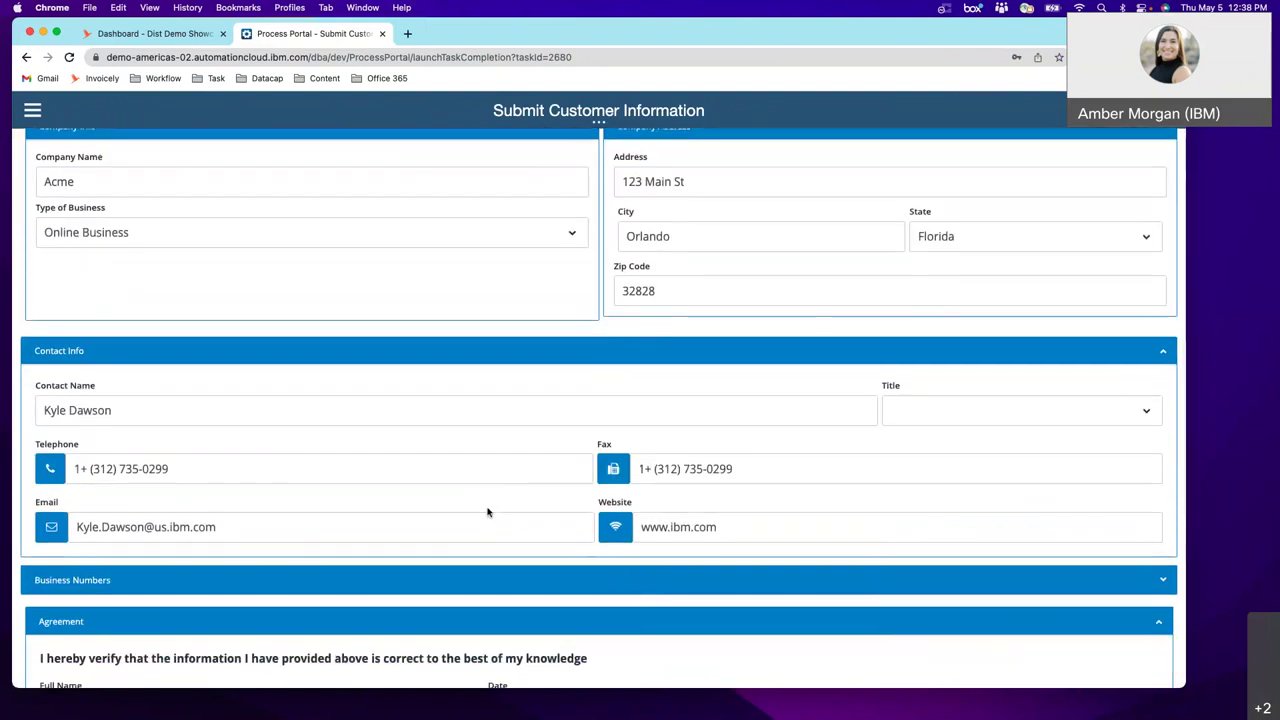
{"action": "scroll", "coordinate": [487, 512], "scroll_direction": "down", "scroll_amount": 3}
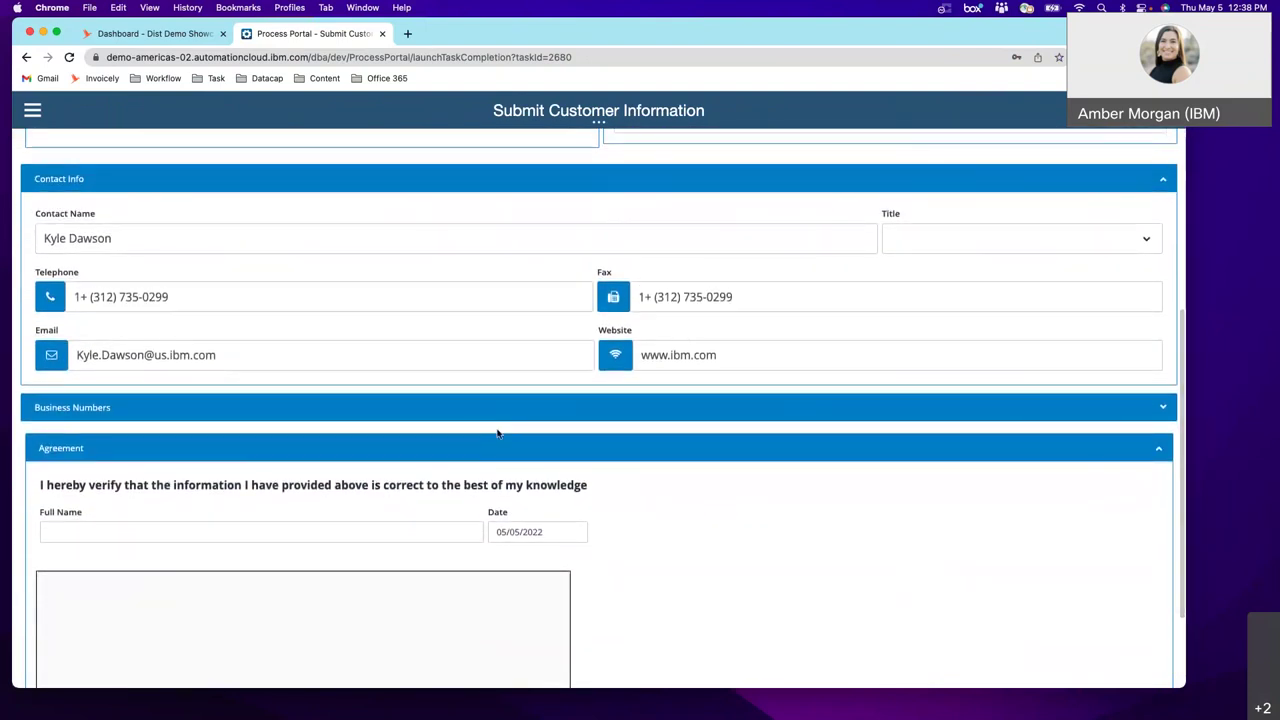
{"action": "left_click", "coordinate": [494, 407]}
{"action": "scroll", "coordinate": [494, 407], "scroll_direction": "down", "scroll_amount": 3}
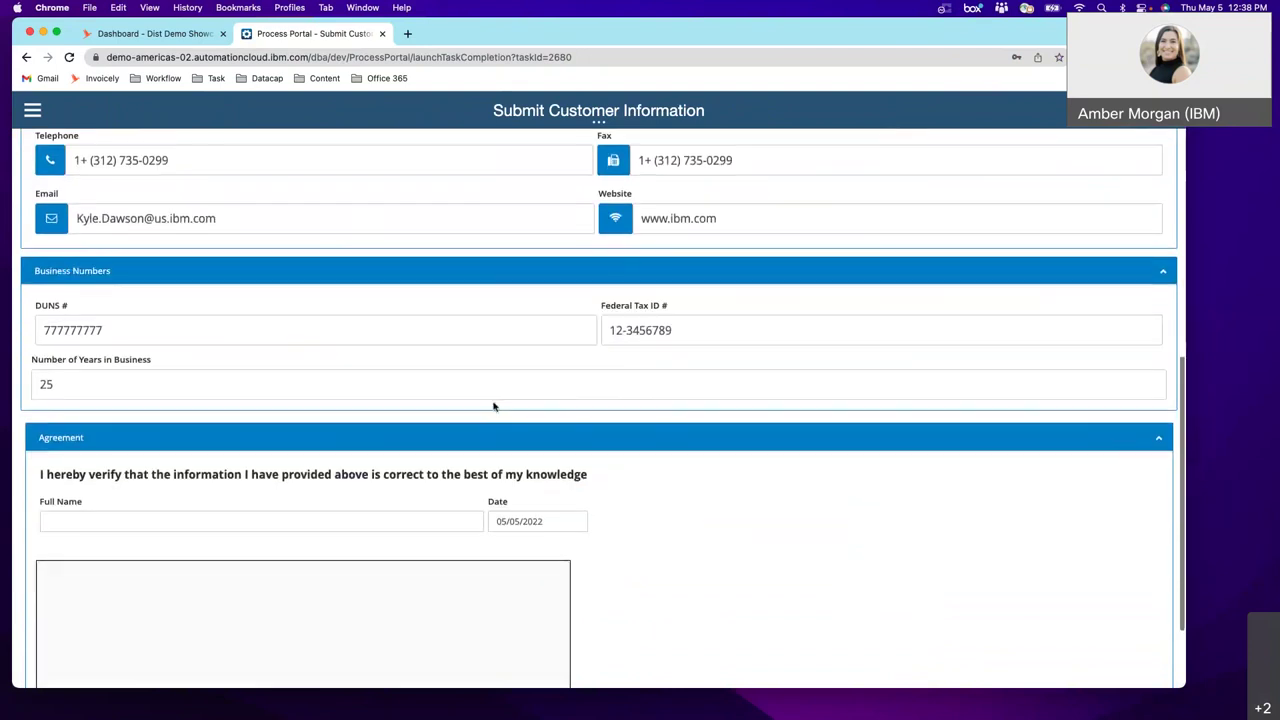
{"action": "scroll", "coordinate": [492, 406], "scroll_direction": "down", "scroll_amount": 2}
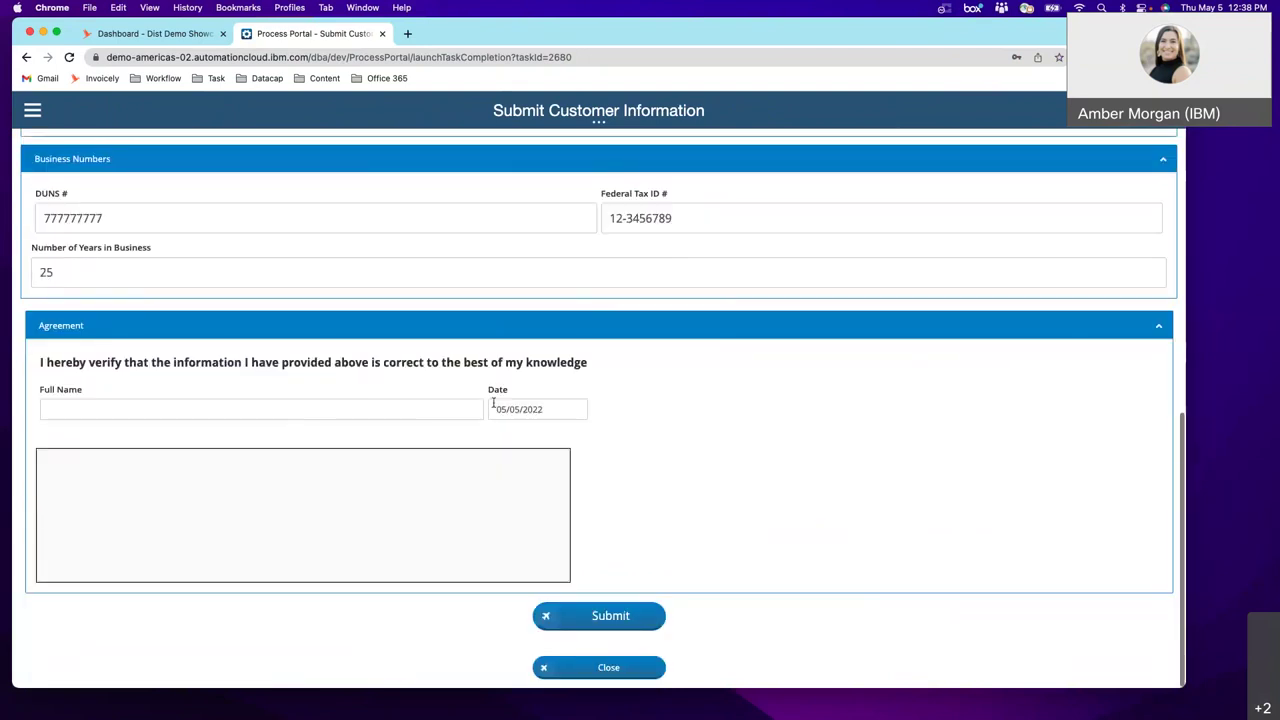
- Enter the signer's full name, draw the agreement signature, and submit the form
{"action": "left_click", "coordinate": [359, 416]}
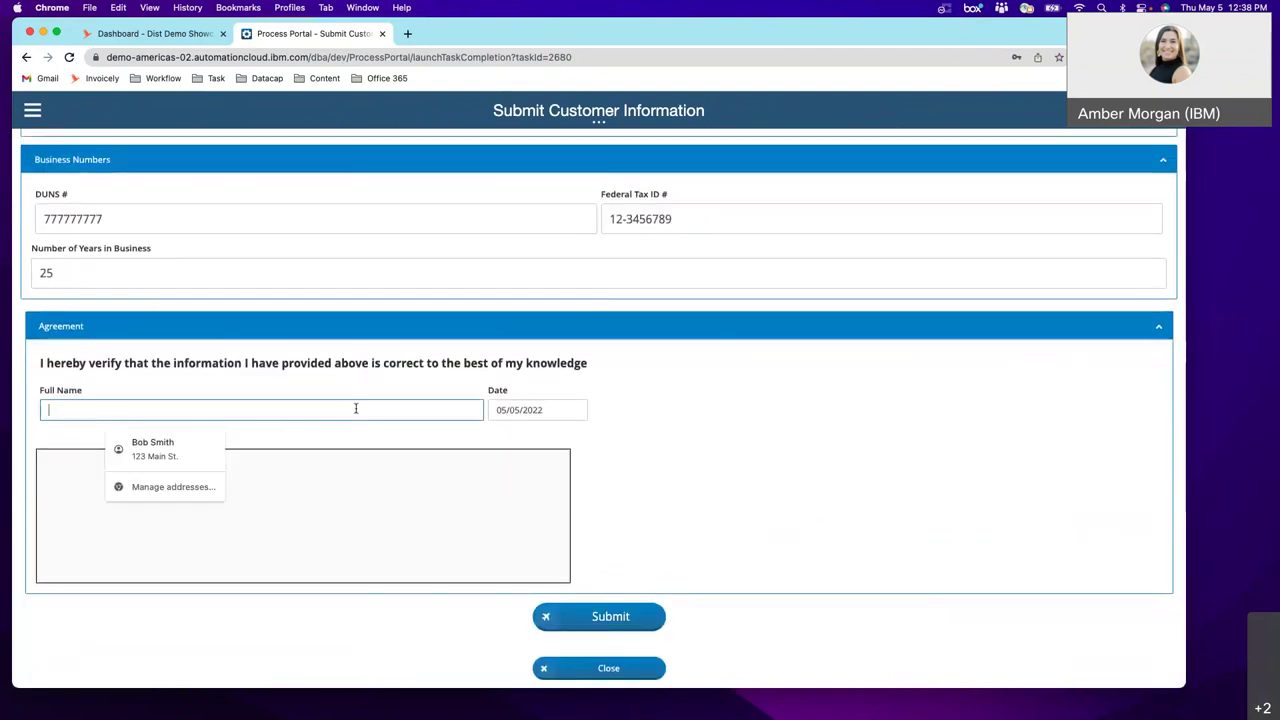
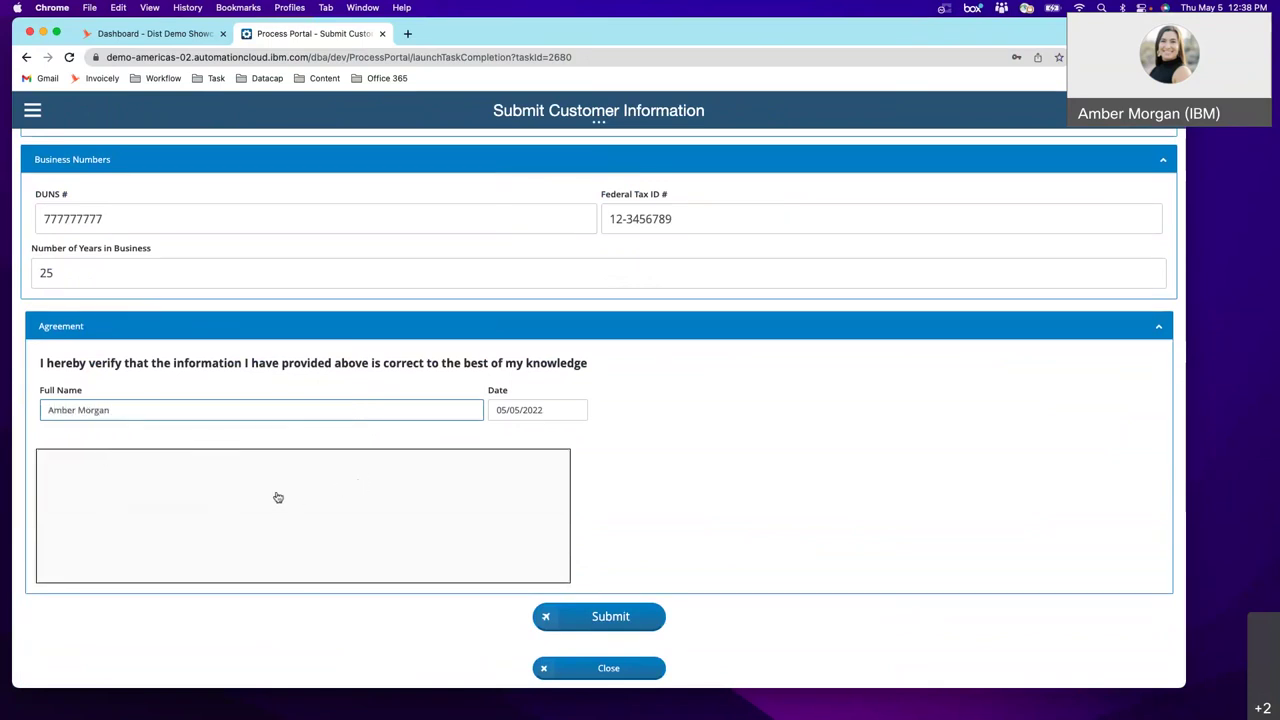
{"action": "mouse_move", "coordinate": [266, 489]}
{"action": "left_mouse_down"}
{"action": "mouse_move", "coordinate": [257, 517]}
{"action": "mouse_move", "coordinate": [399, 529]}
{"action": "left_mouse_up"}
{"action": "left_click", "coordinate": [640, 619]}
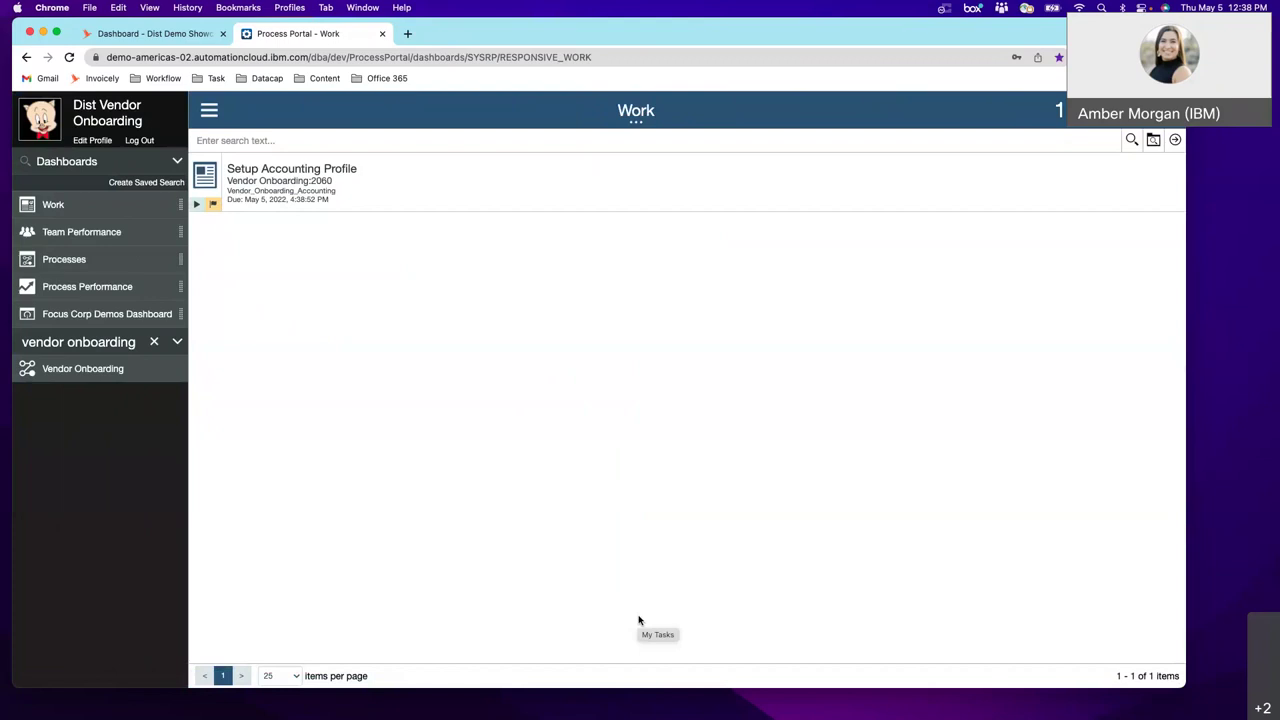
- Switch to the Windows Bot Runner desktop with Ctrl+Right
{"action": "key", "text": "ctrl+Right"}
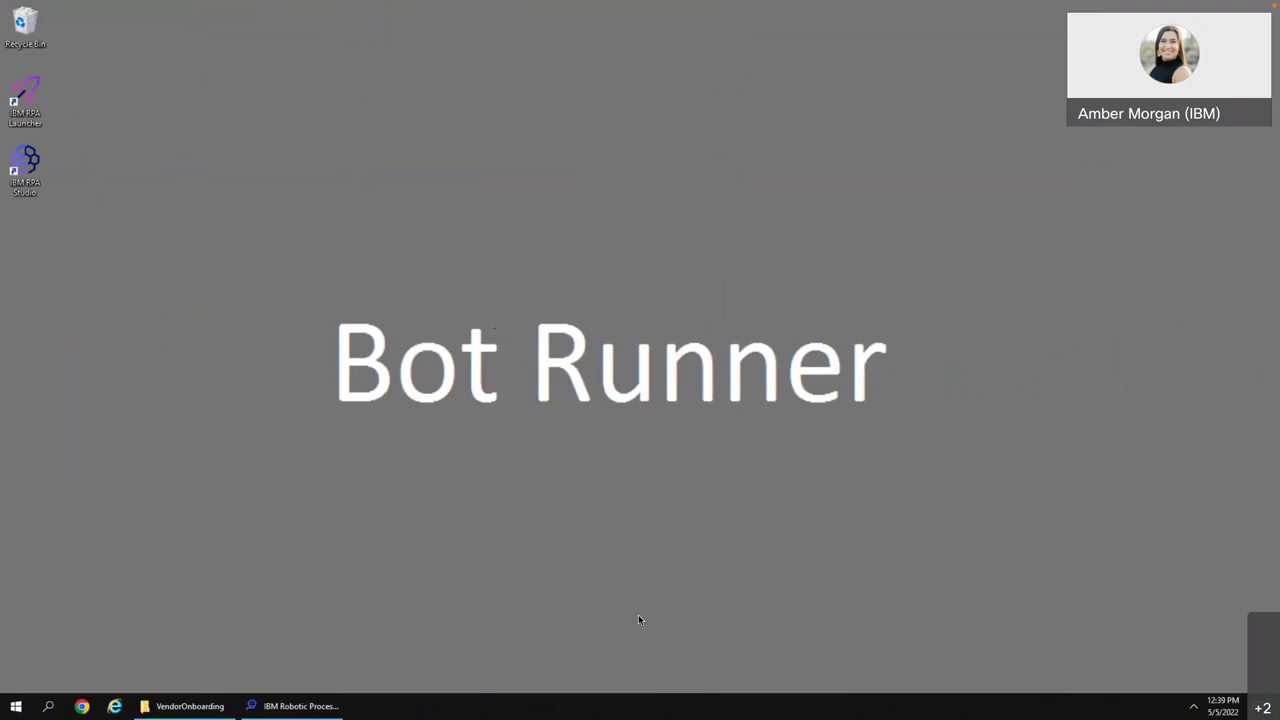
- Switch back to the Process Portal Work list showing the Setup Accounting Profile task
{"action": "key", "text": "ctrl+Left"}
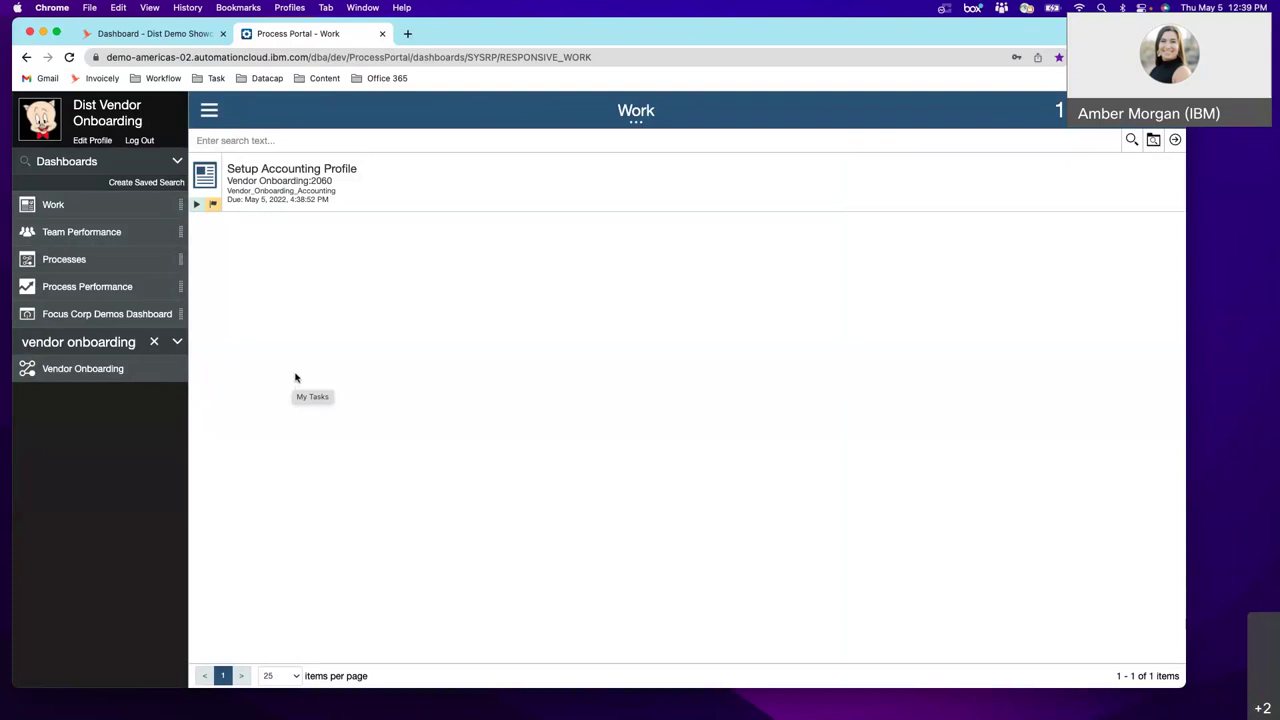
- Check Team Performance, then open Processes to list the 21 active instances
{"action": "left_click", "coordinate": [109, 237]}
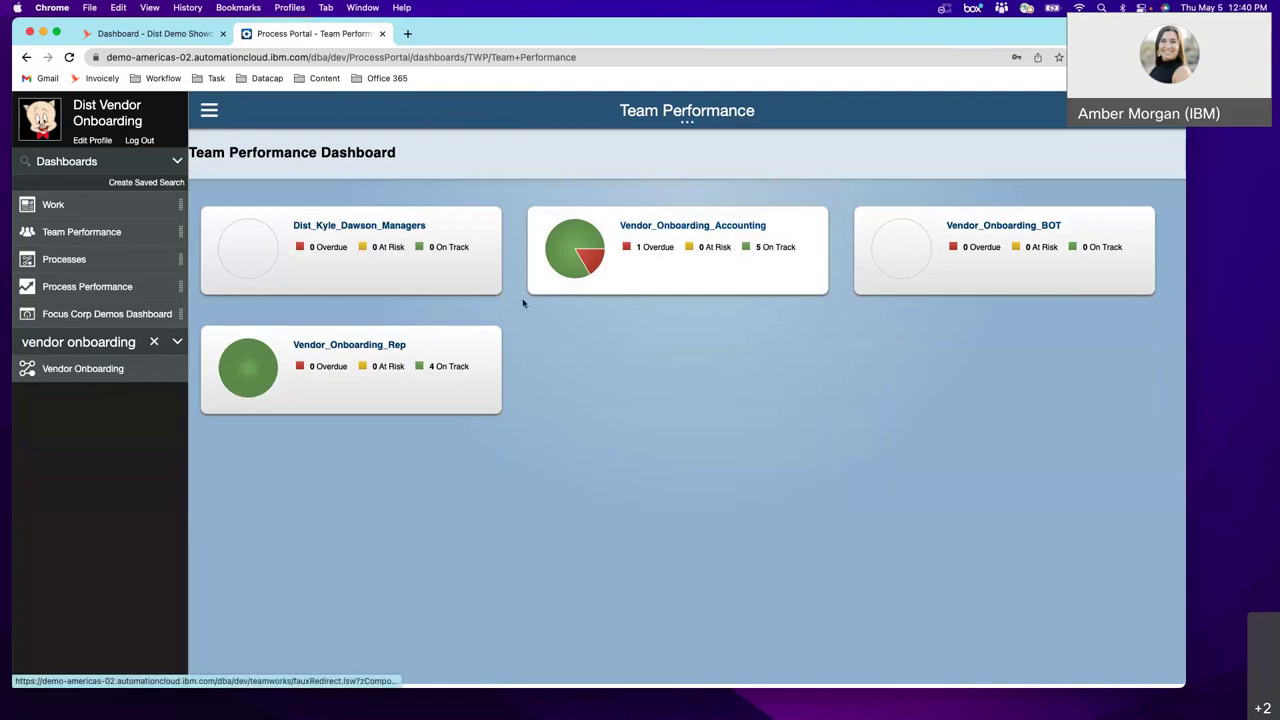
{"action": "left_click", "coordinate": [72, 264]}
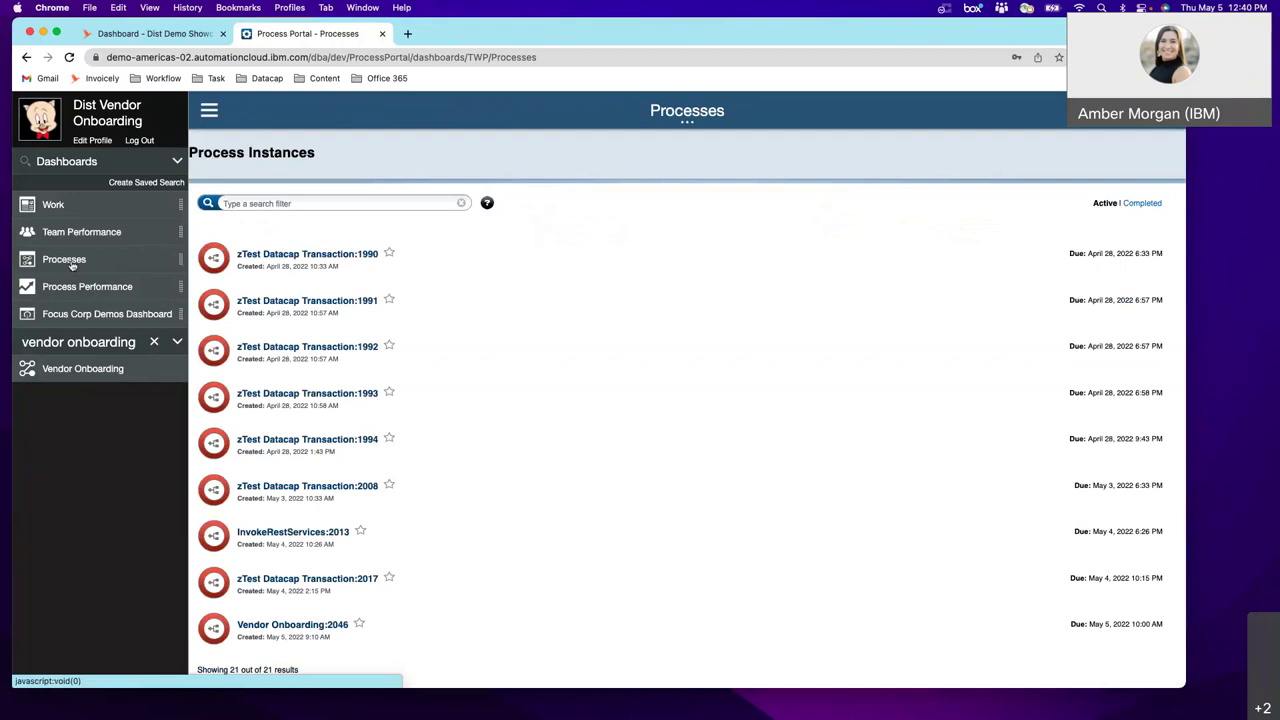
- Search instances for 'walmart' and 'aj', then clear and search by the contact's first name
{"action": "left_click", "coordinate": [366, 205]}
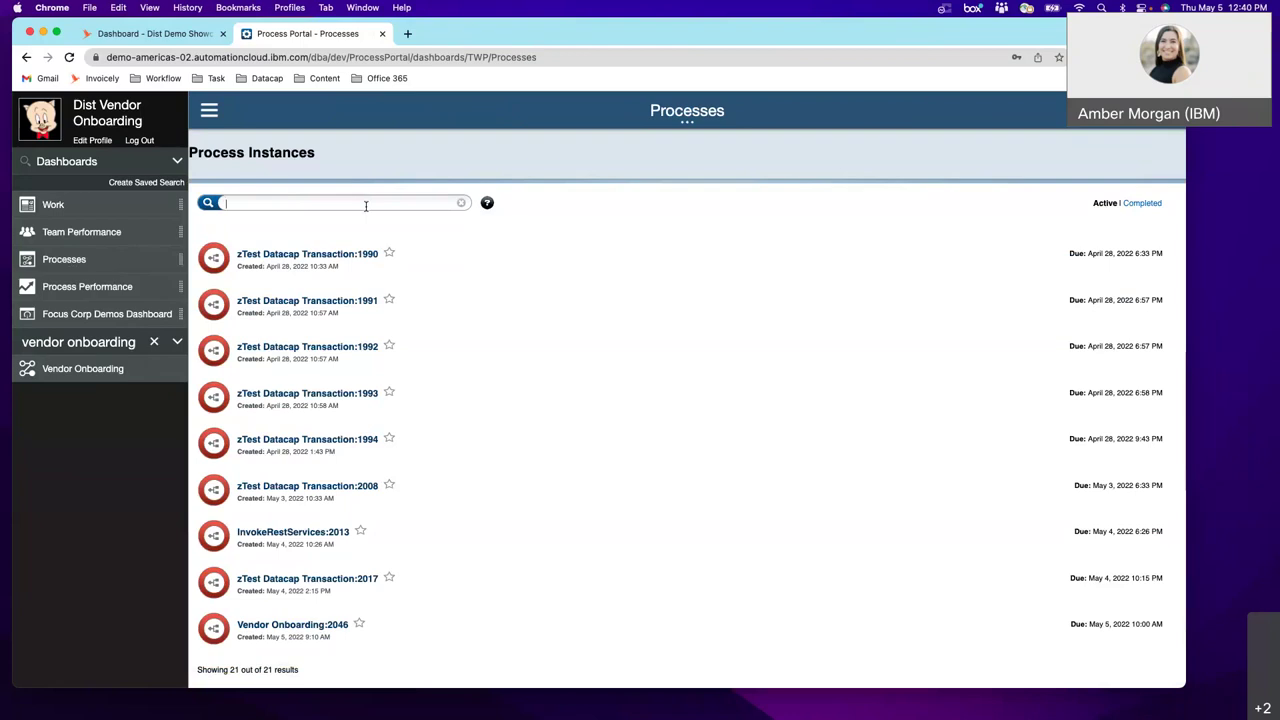
{"action": "type", "text": "walmart"}
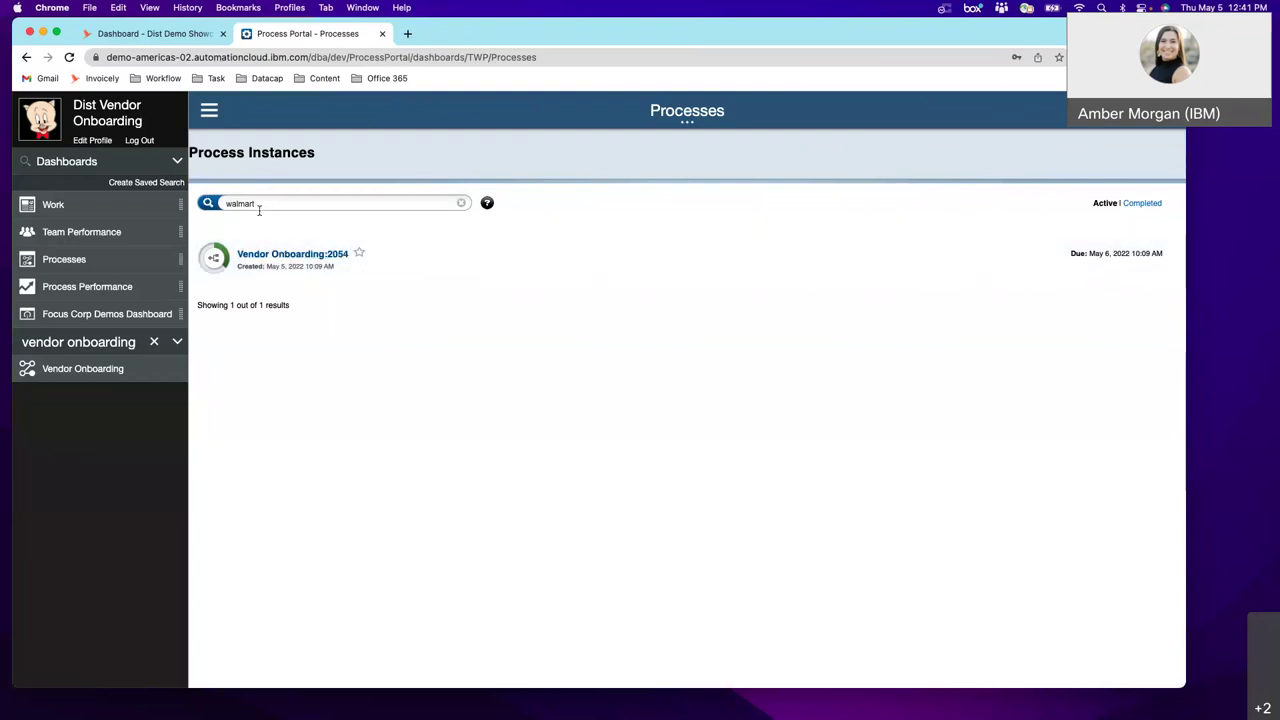
{"action": "double_click", "coordinate": [240, 202]}
{"action": "type", "text": "aj"}
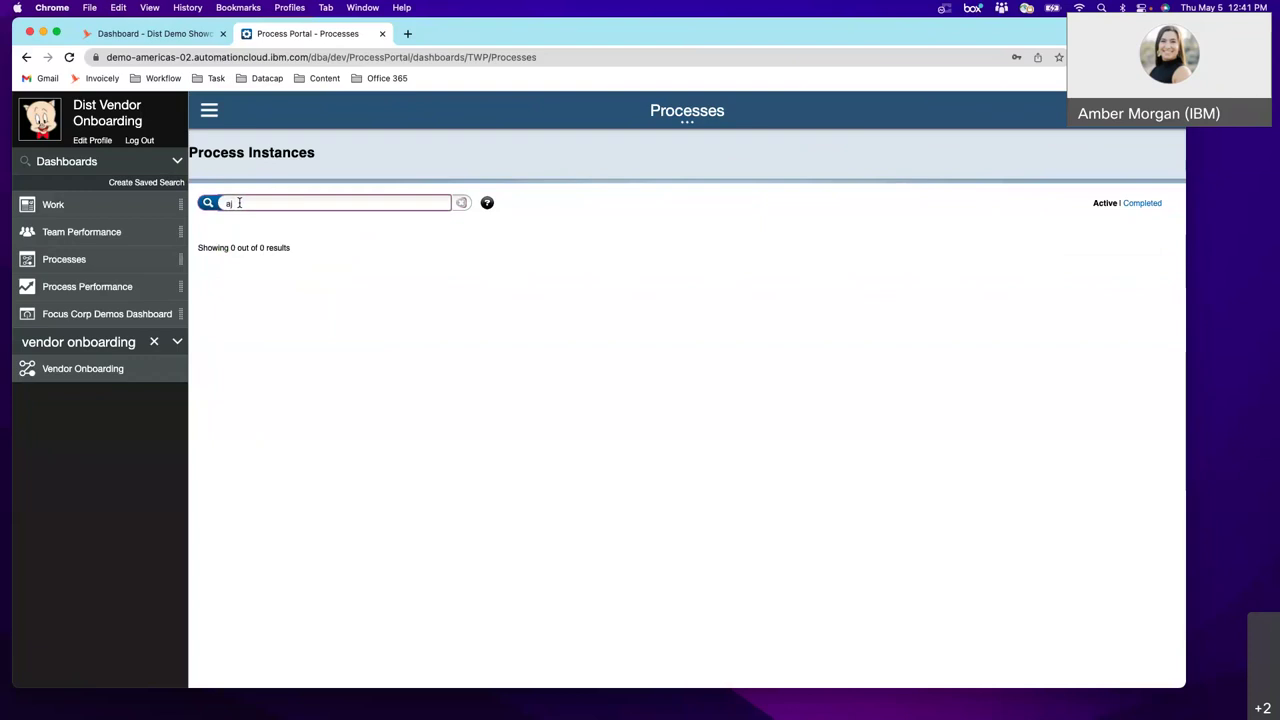
{"action": "left_click", "coordinate": [460, 204]}
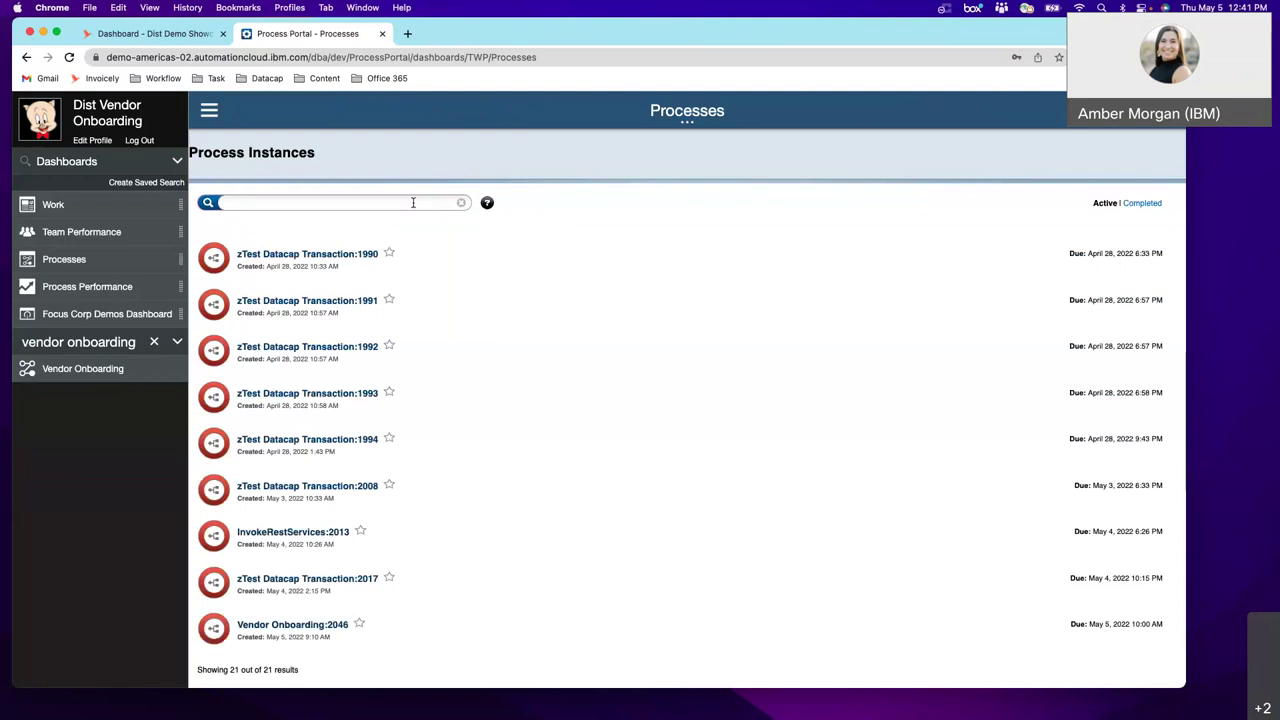
{"action": "left_click", "coordinate": [413, 203]}
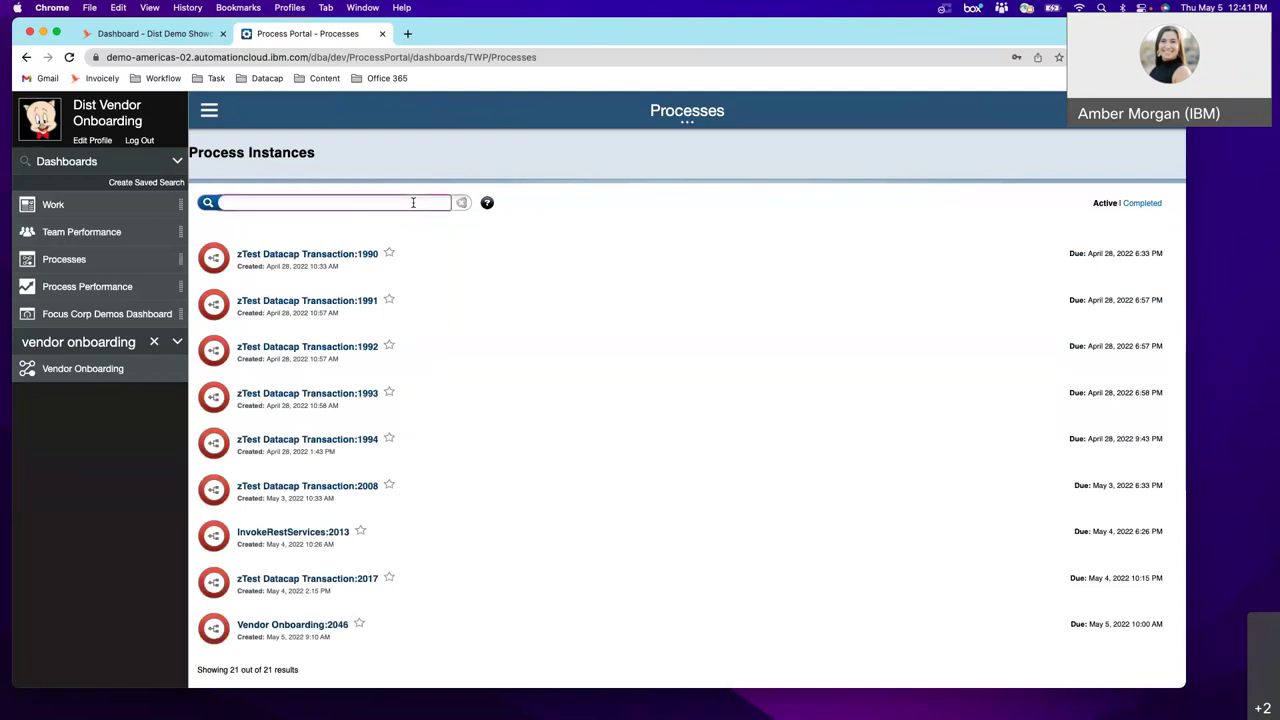
{"action": "left_click", "coordinate": [409, 205]}
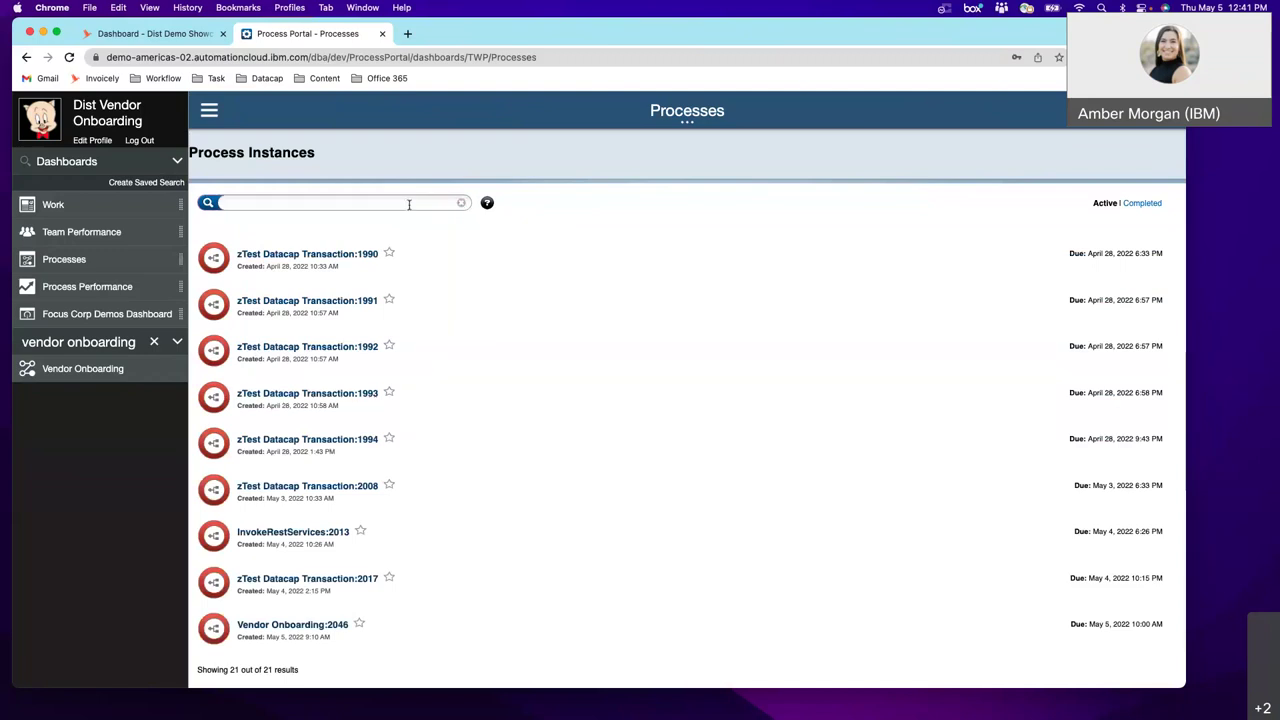
{"action": "type", "text": "andrew"}
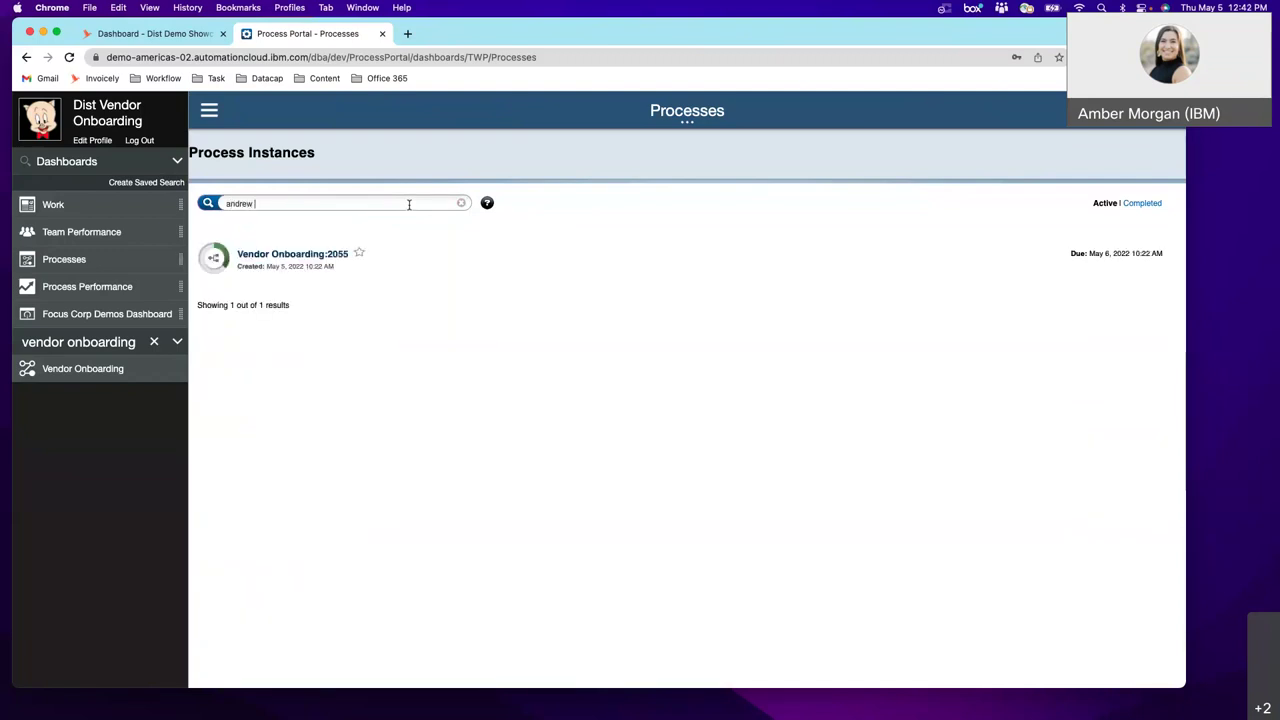
- Open the Vendor Onboarding:2055 instance details page from the results
{"action": "left_click", "coordinate": [298, 256]}
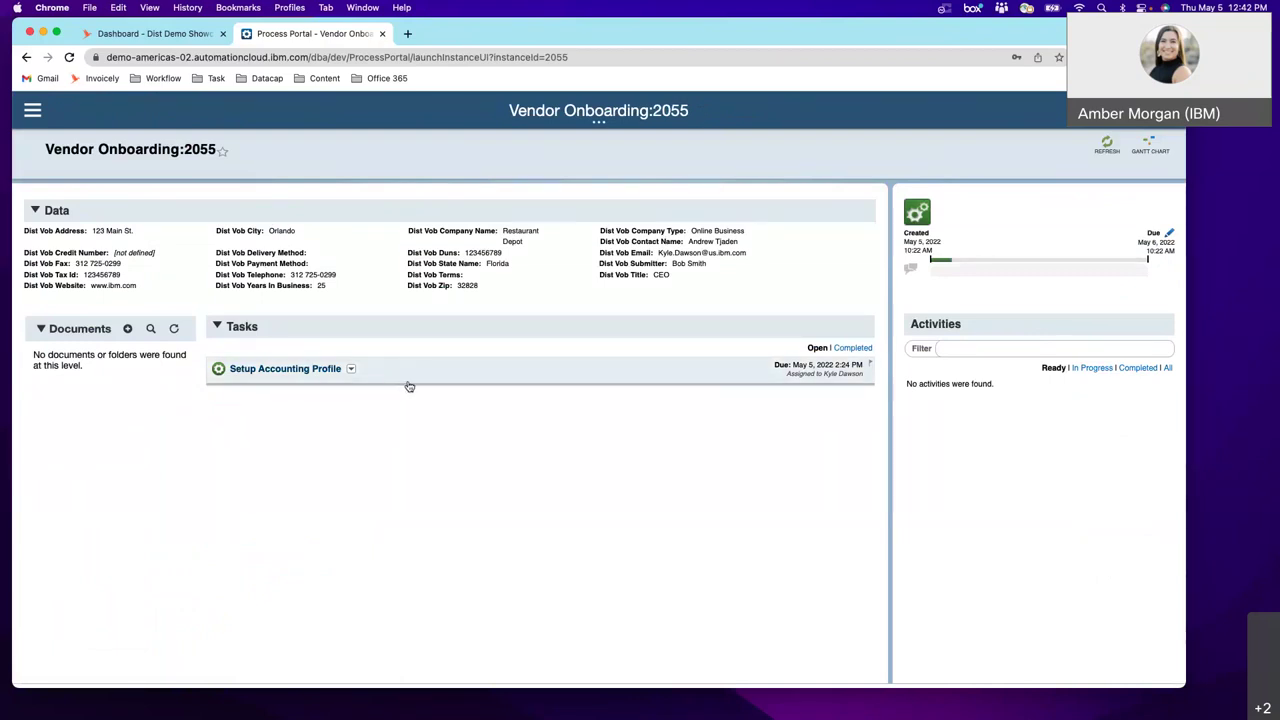
{"action": "mouse_move", "coordinate": [825, 382]}
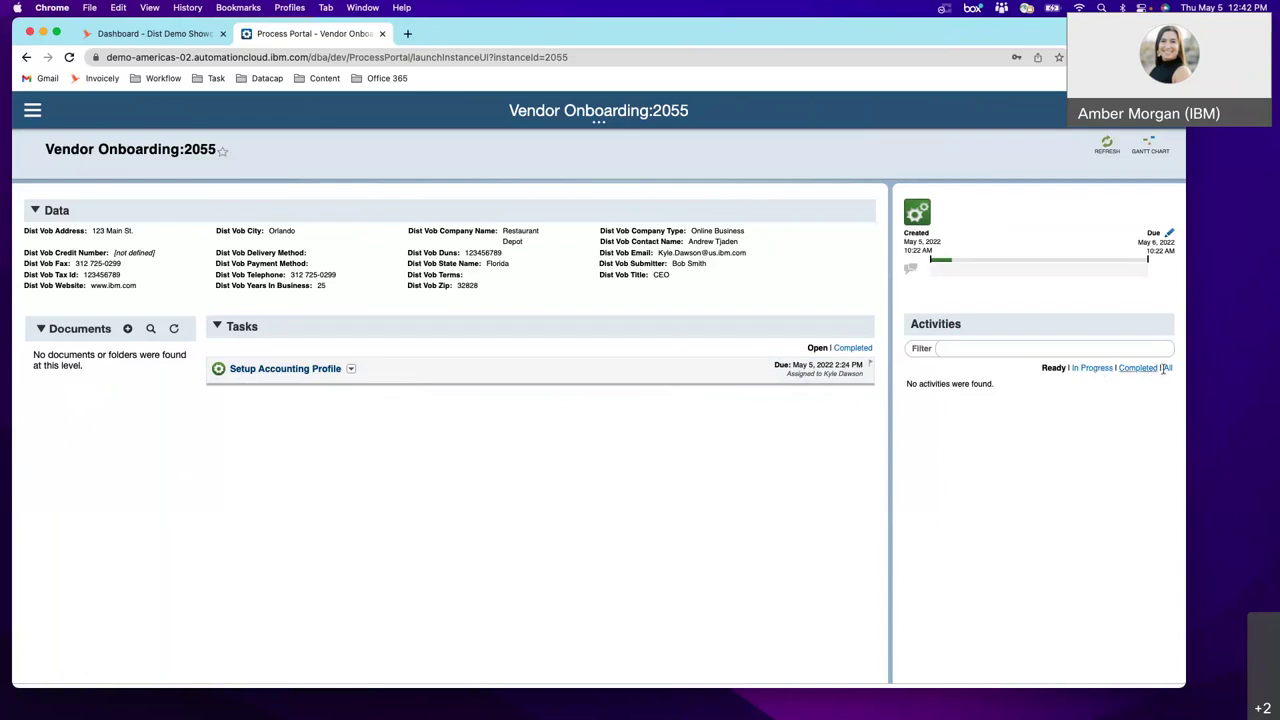
- Change the instance's due date to May 5 and save it
{"action": "left_click", "coordinate": [1168, 234]}
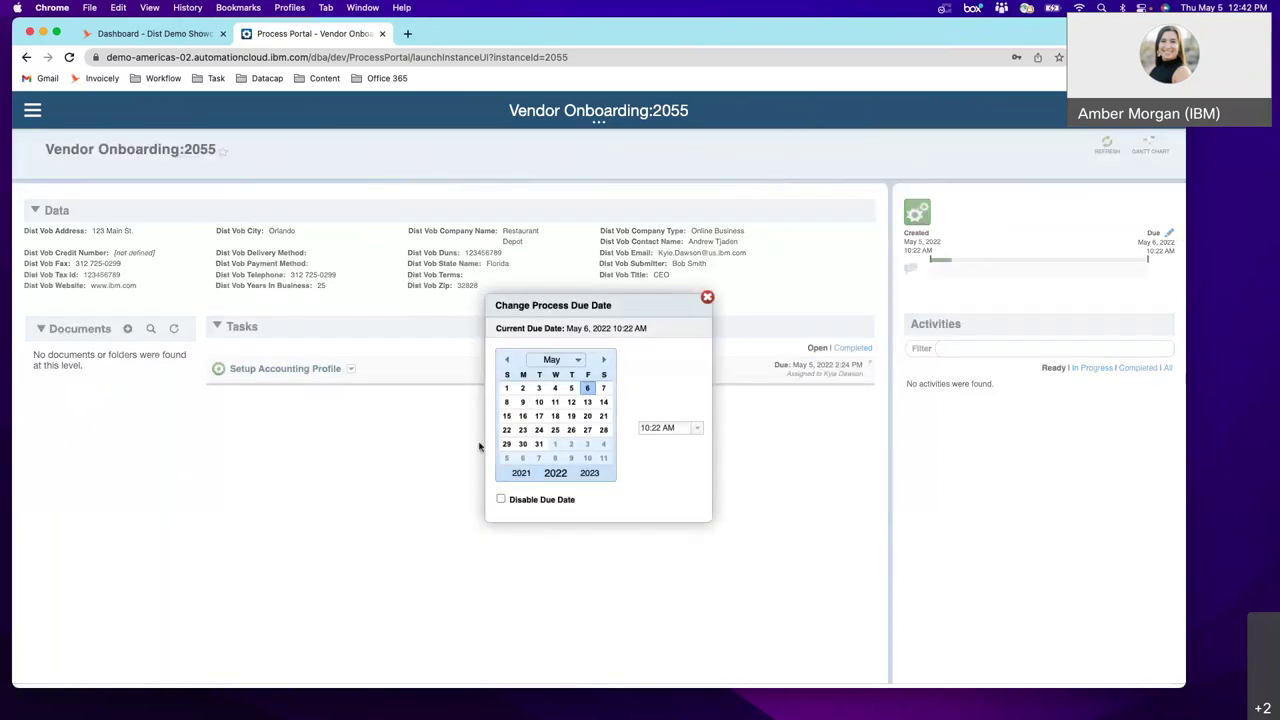
{"action": "left_click", "coordinate": [571, 388]}
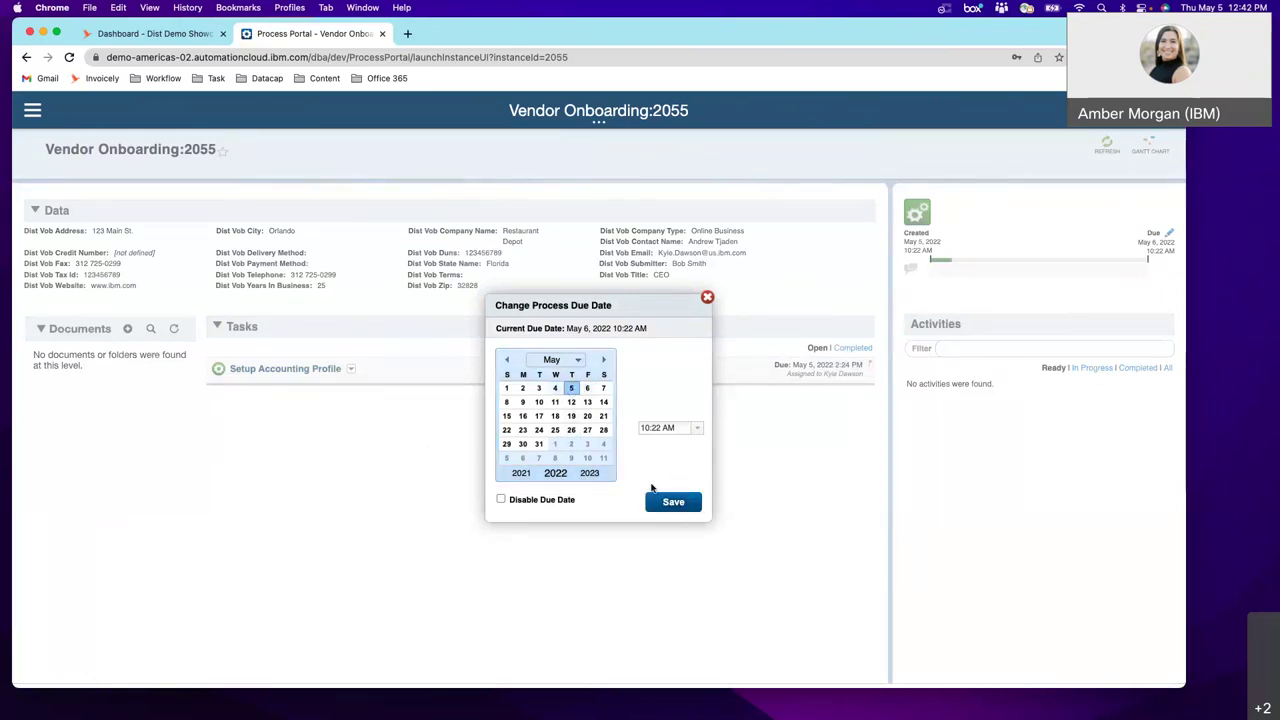
{"action": "left_click", "coordinate": [672, 502]}
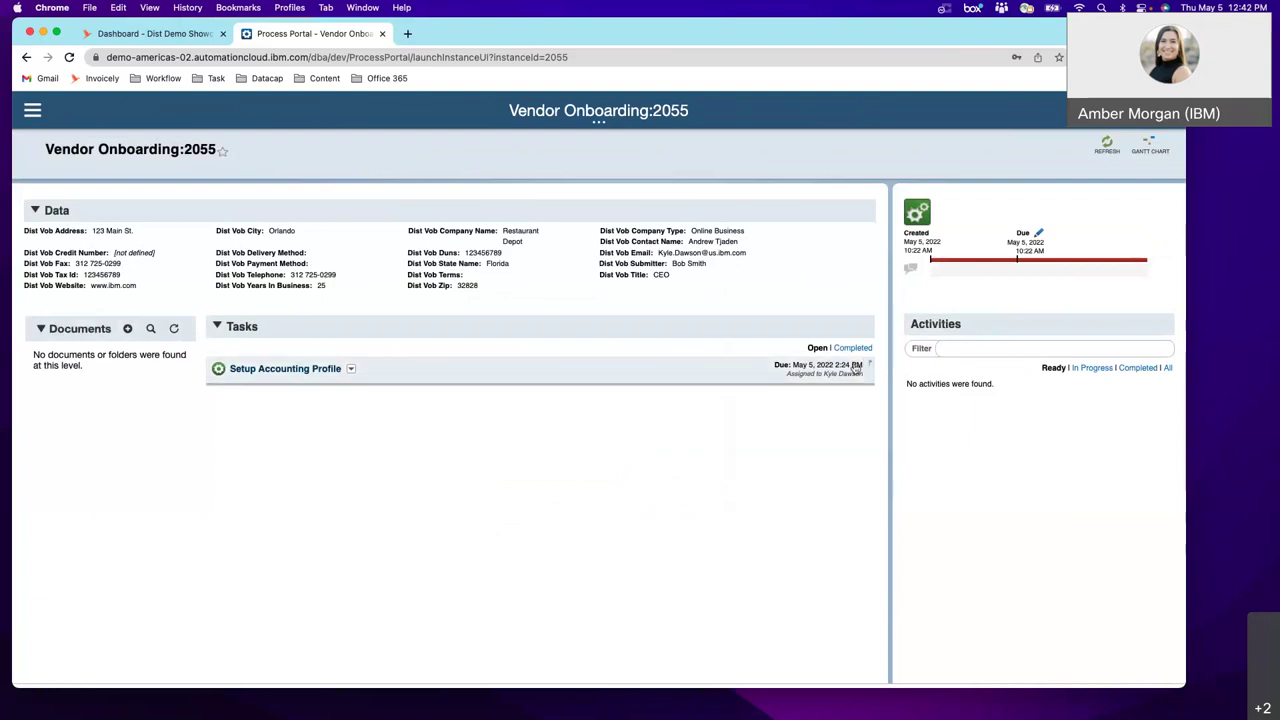
- Reassign Setup Accounting Profile to the individual RPA account, then bring PowerPoint forward
{"action": "left_click", "coordinate": [859, 369]}
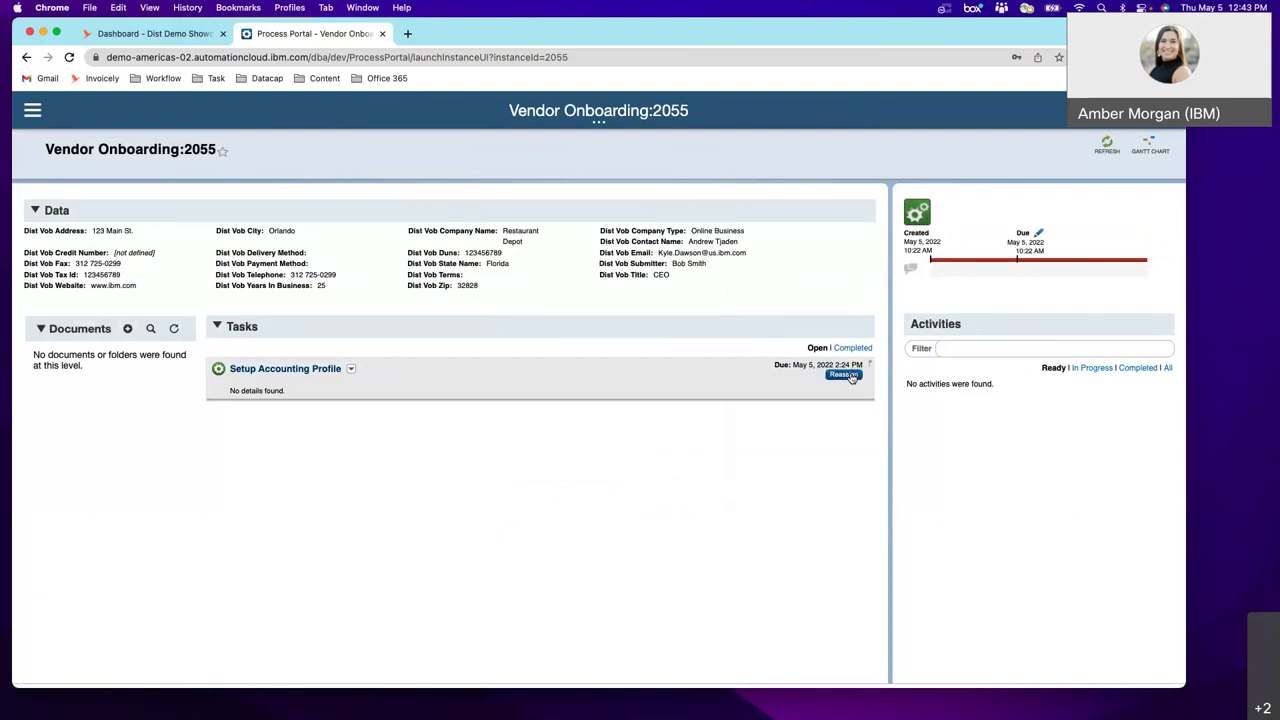
{"action": "left_click", "coordinate": [850, 376]}
{"action": "left_click", "coordinate": [477, 395]}
{"action": "left_click", "coordinate": [500, 417]}
{"action": "left_click", "coordinate": [514, 448]}
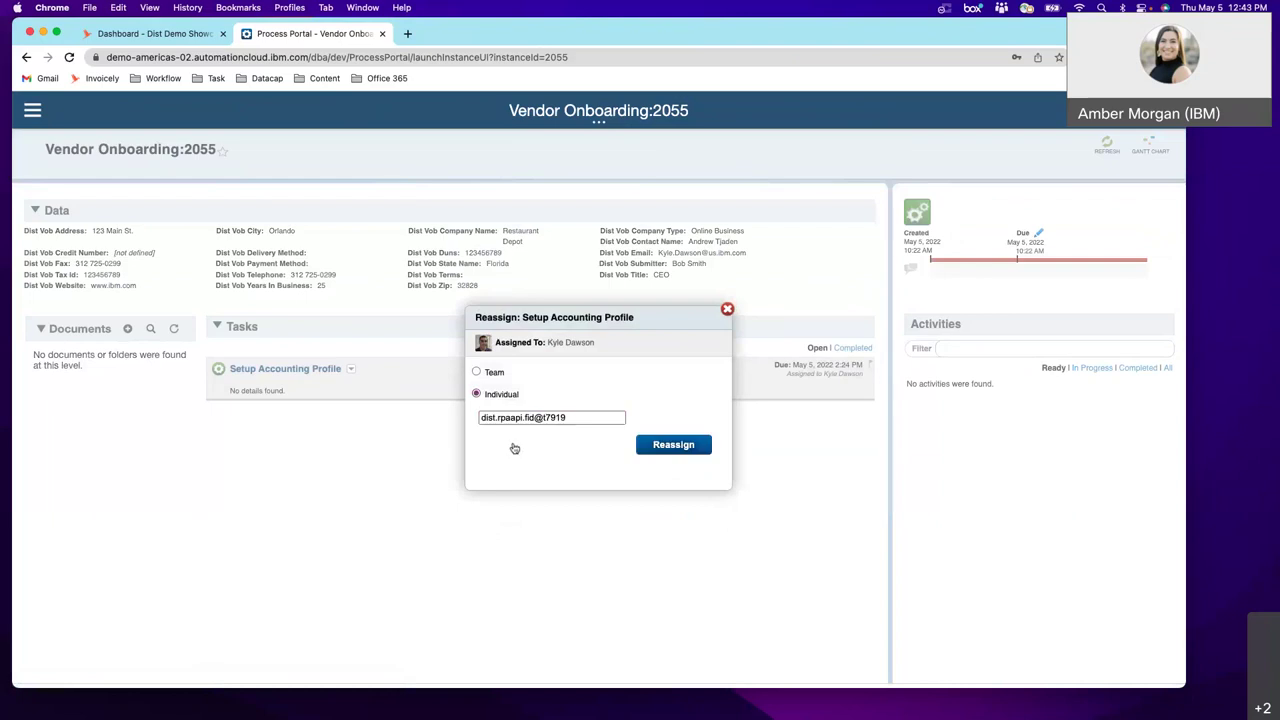
{"action": "left_click", "coordinate": [676, 444]}
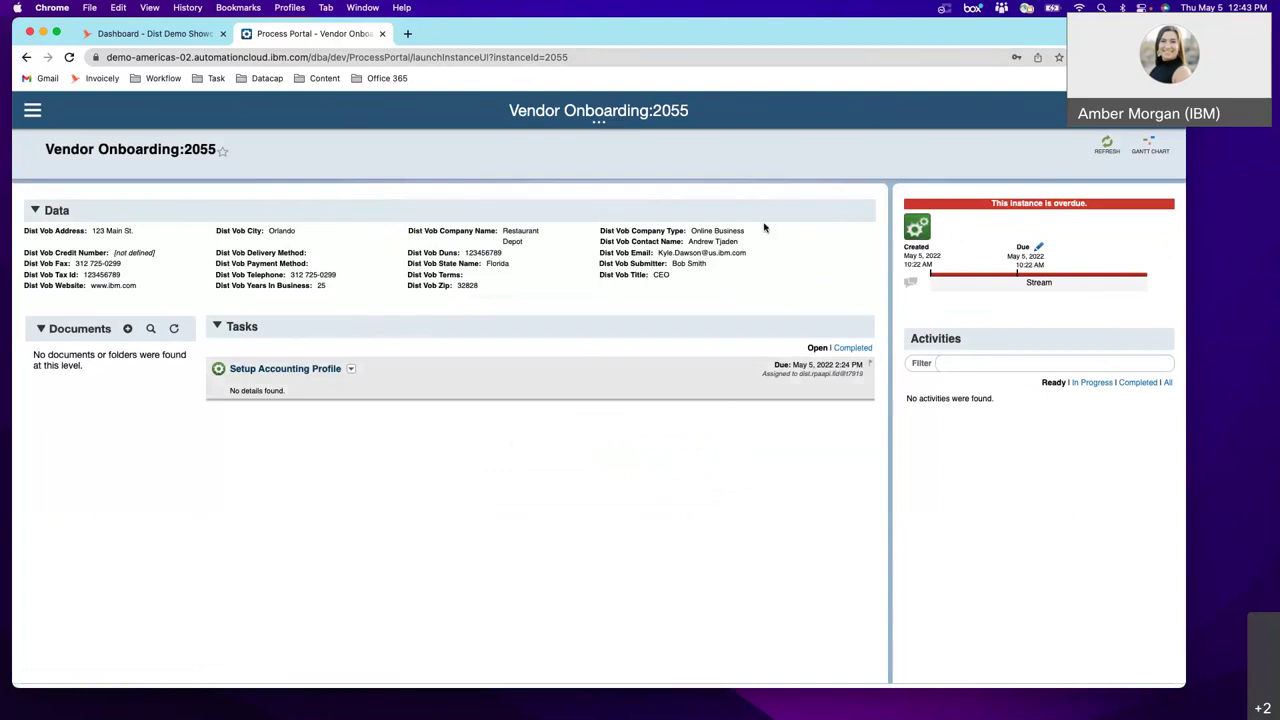
{"action": "key", "text": "ctrl+Up"}
{"action": "left_click", "coordinate": [558, 447]}
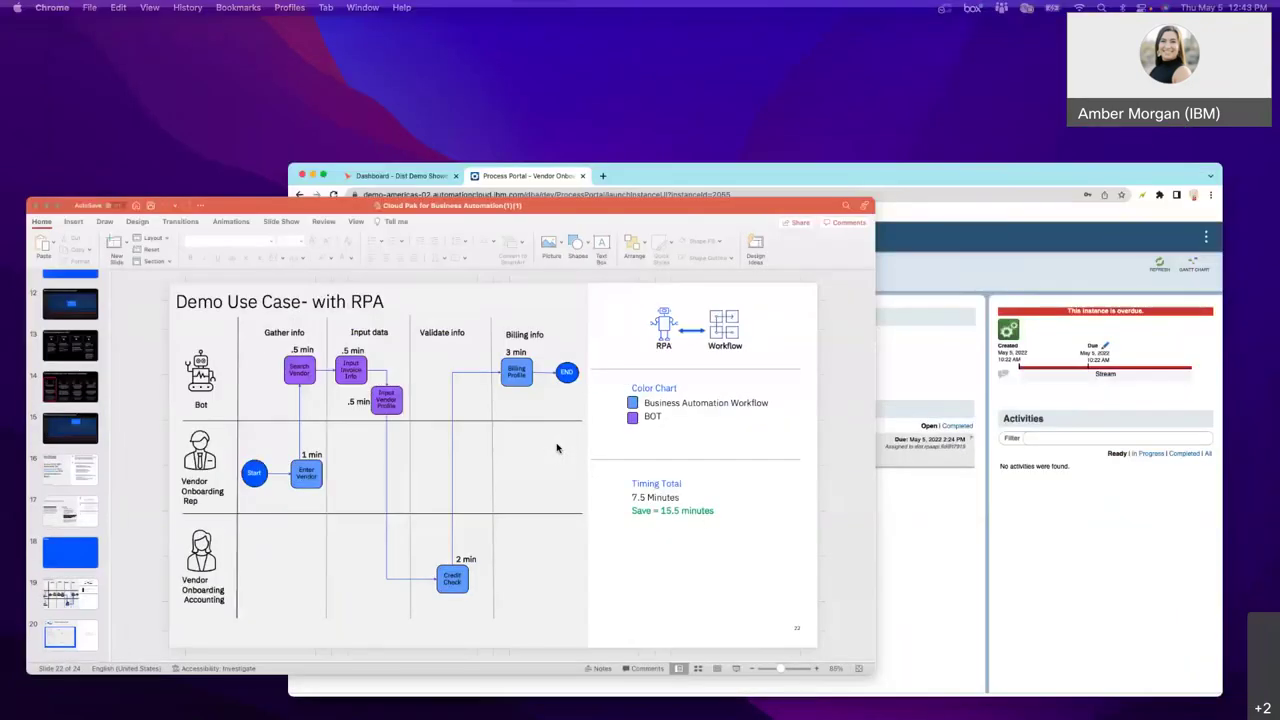